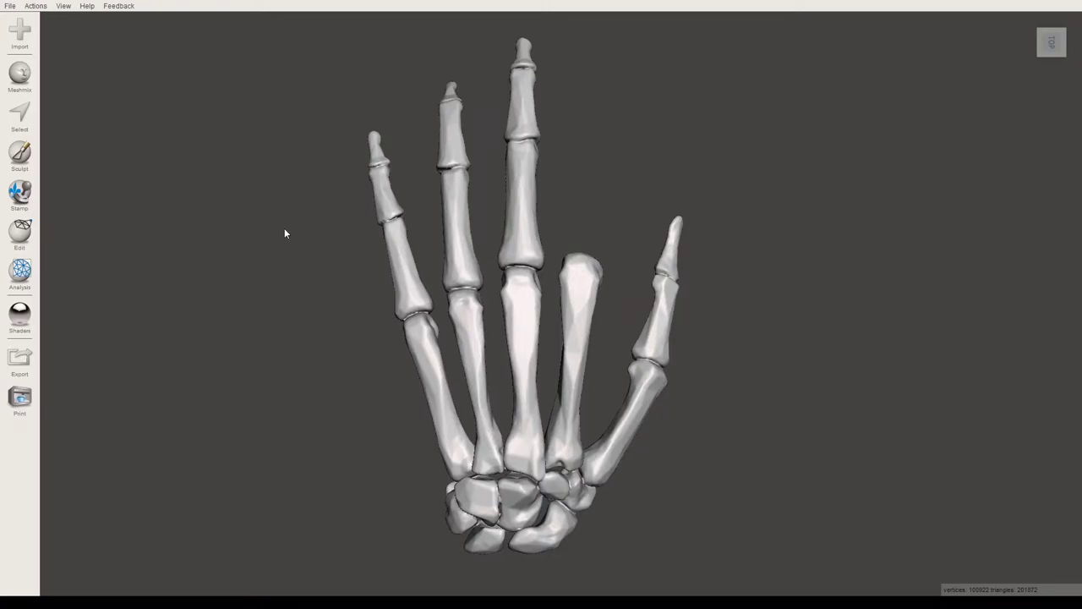
- Paint a face selection down the middle finger's bones from tip to knuckle, then view its underside
middle_drag(284, 228, 262, 246)
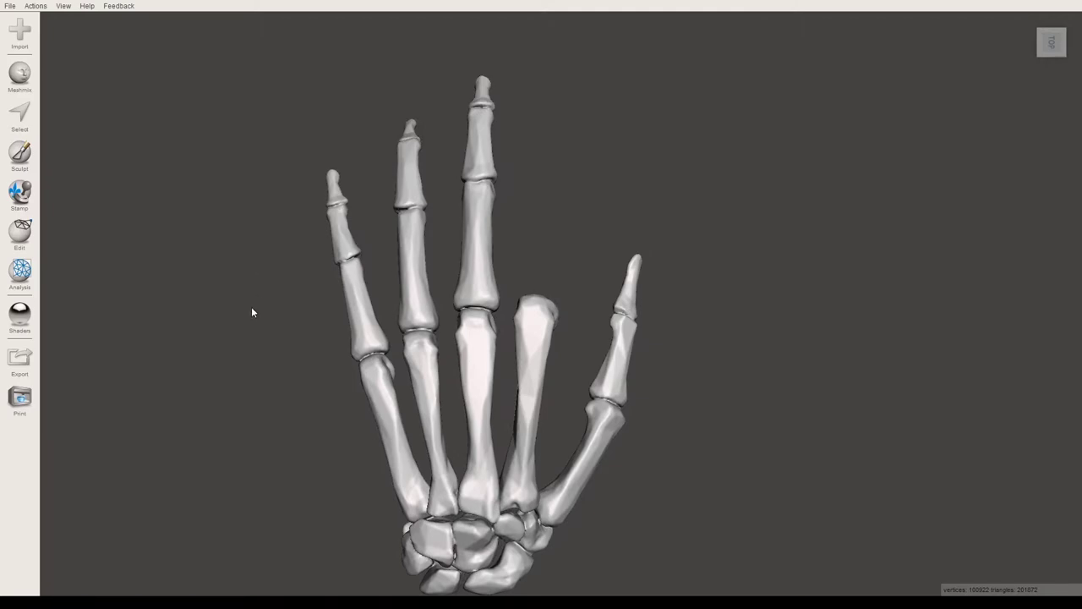
middle_drag(251, 308, 268, 300)
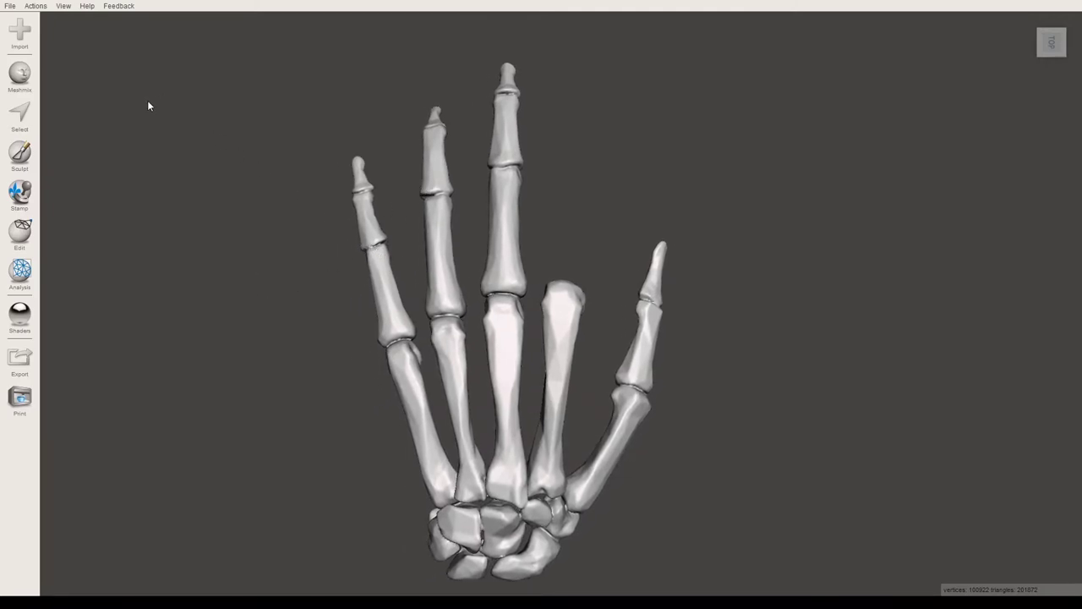
click(32, 115)
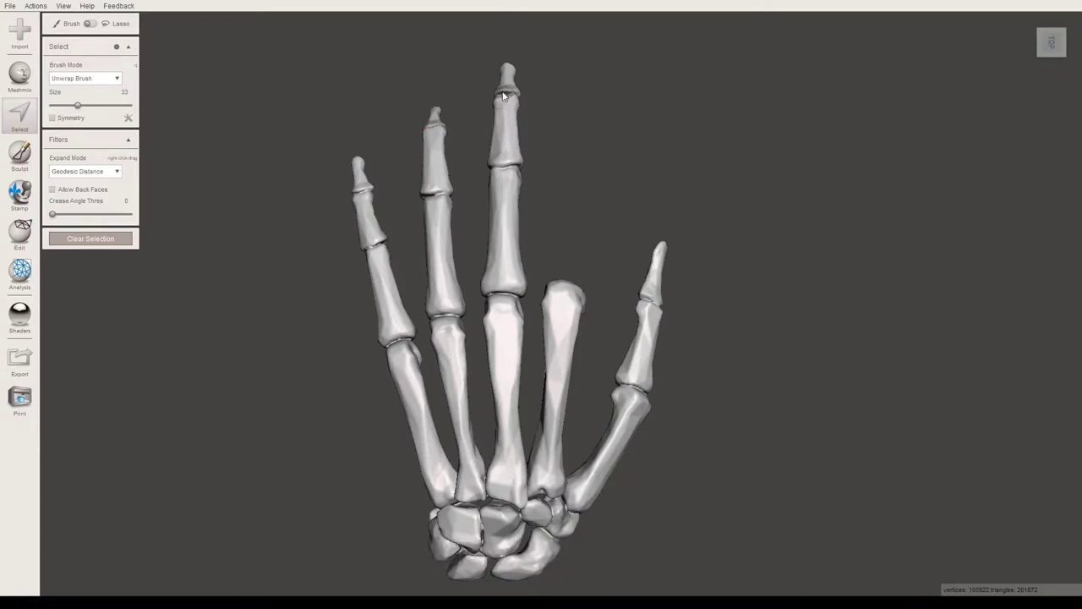
mouse_move(508, 76)
mouse_down()
mouse_move(511, 239)
mouse_move(494, 141)
mouse_move(502, 239)
mouse_up()
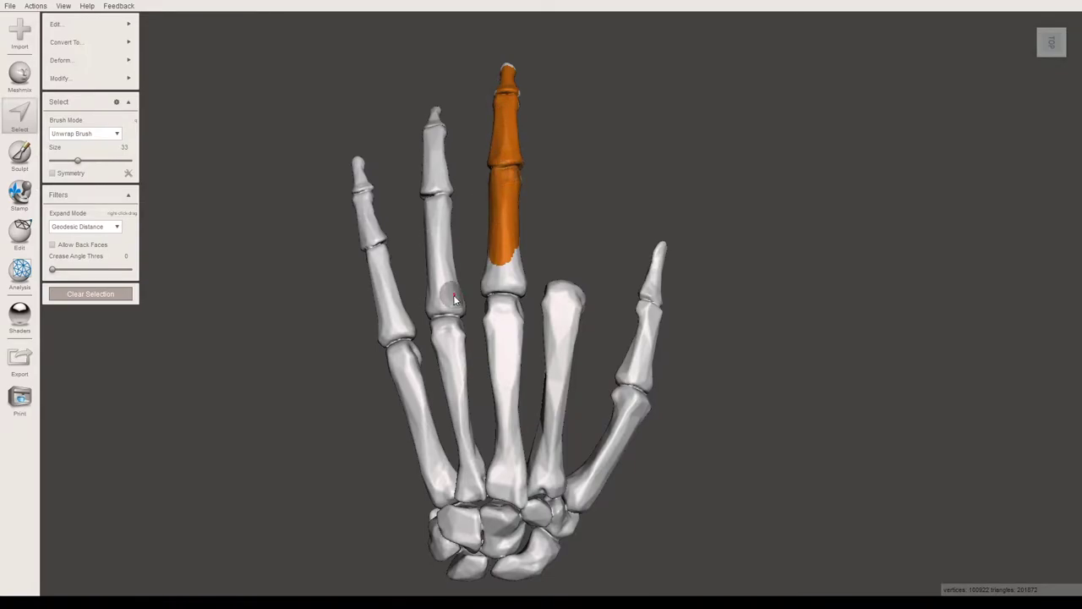
middle_drag(451, 192, 436, 221)
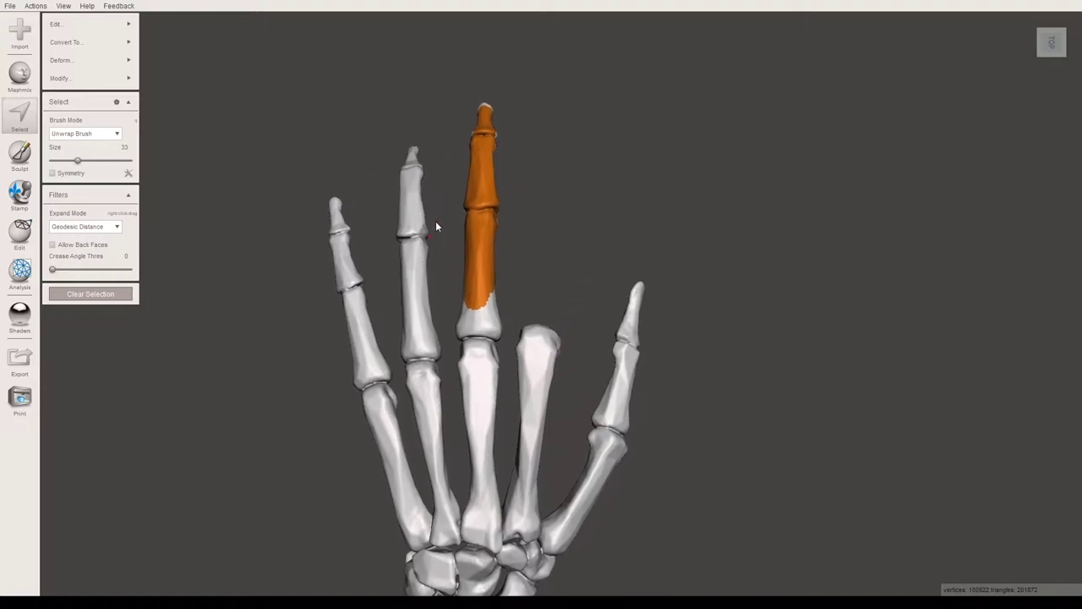
scroll(465, 221, up, 3)
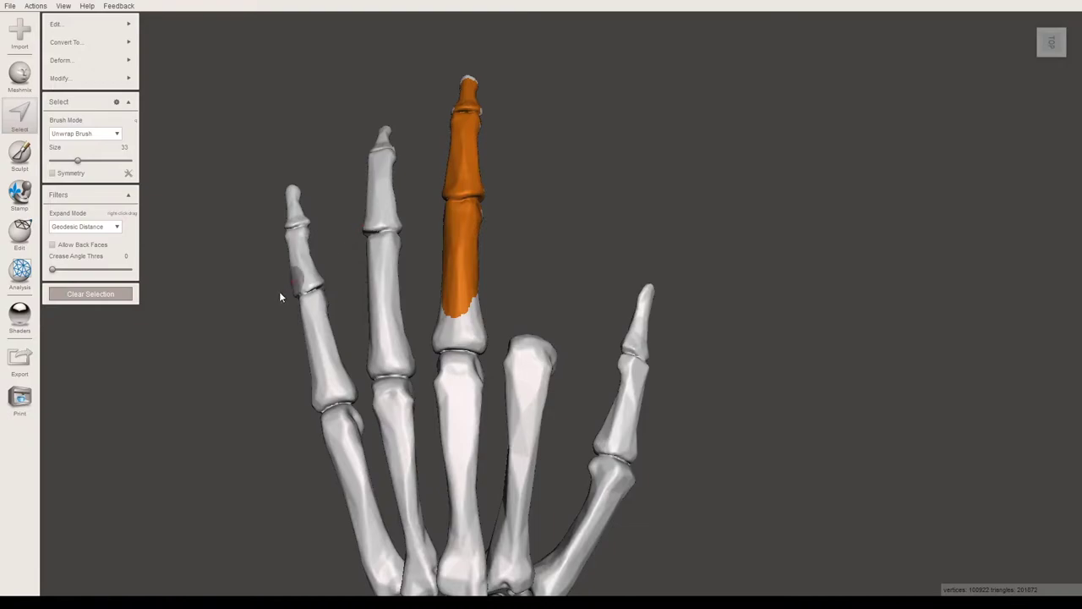
right_drag(382, 267, 550, 259)
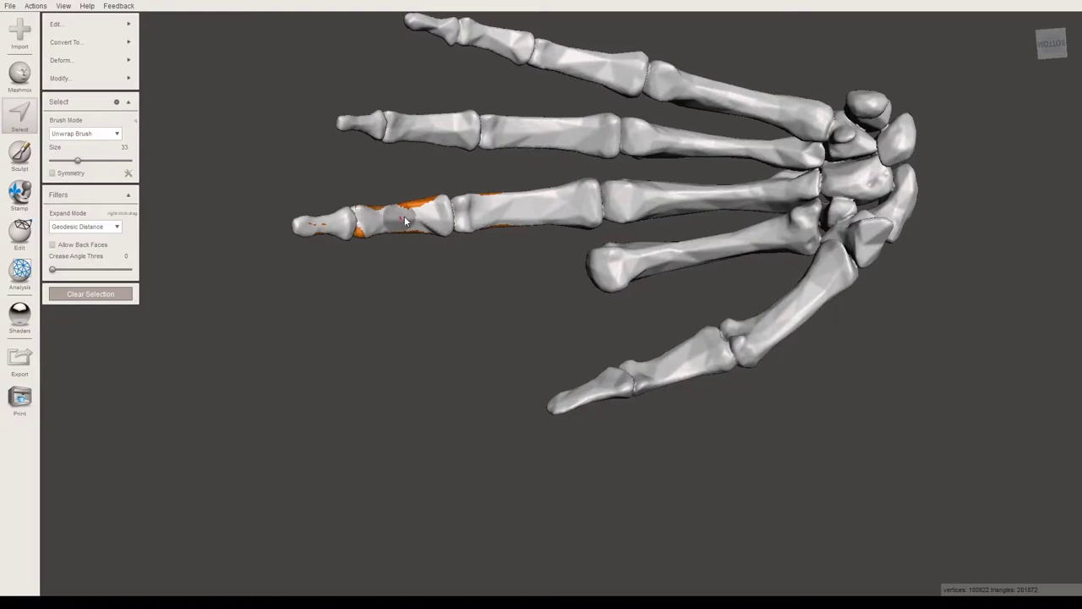
- Paint over the middle finger's back at brush sizes 49 then 43 to wrap the selection round it
drag(423, 222, 359, 222)
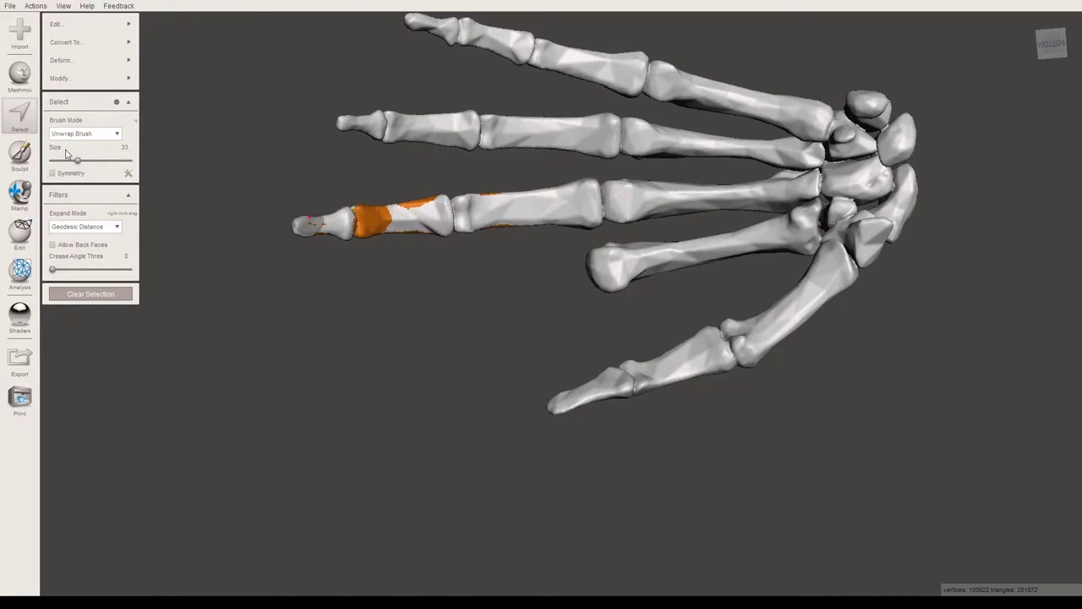
drag(78, 160, 91, 166)
mouse_move(479, 213)
mouse_down()
mouse_move(510, 210)
mouse_move(407, 220)
mouse_move(497, 219)
mouse_up()
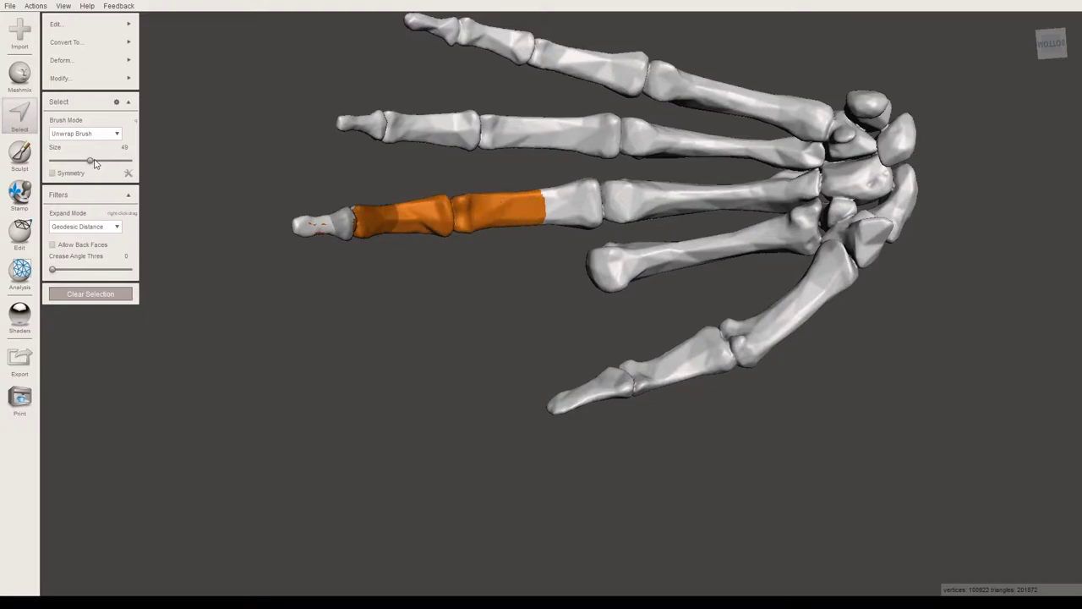
drag(90, 161, 85, 161)
mouse_move(508, 133)
right_down()
mouse_move(622, 440)
mouse_move(605, 428)
mouse_move(643, 375)
mouse_move(658, 378)
right_up()
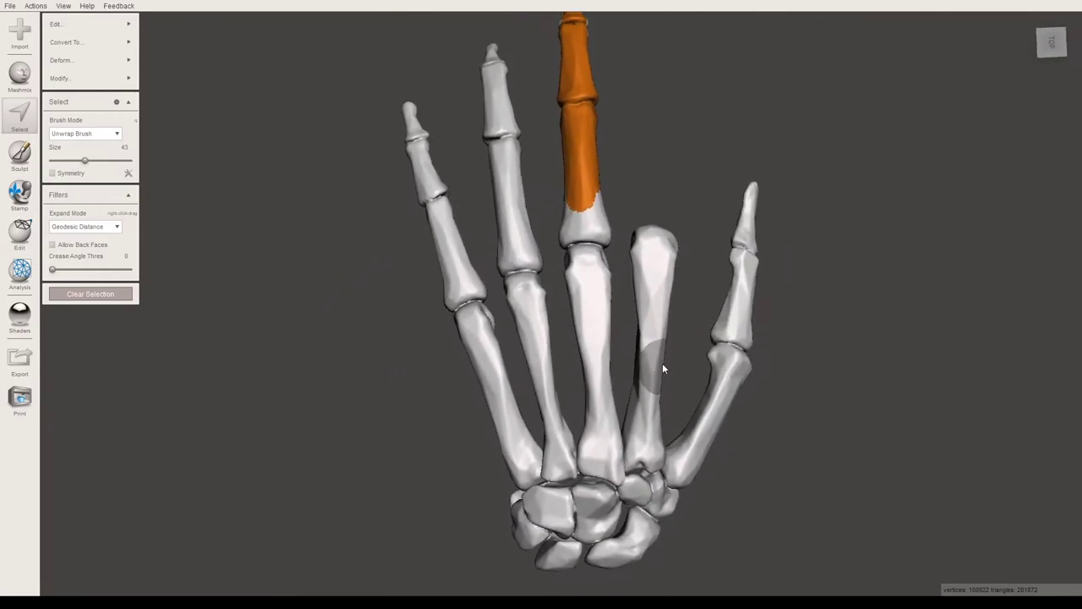
- Enable Symmetry and paint mirrored selections along a metacarpal and a finger's middle phalanx
right_drag(679, 341, 673, 348)
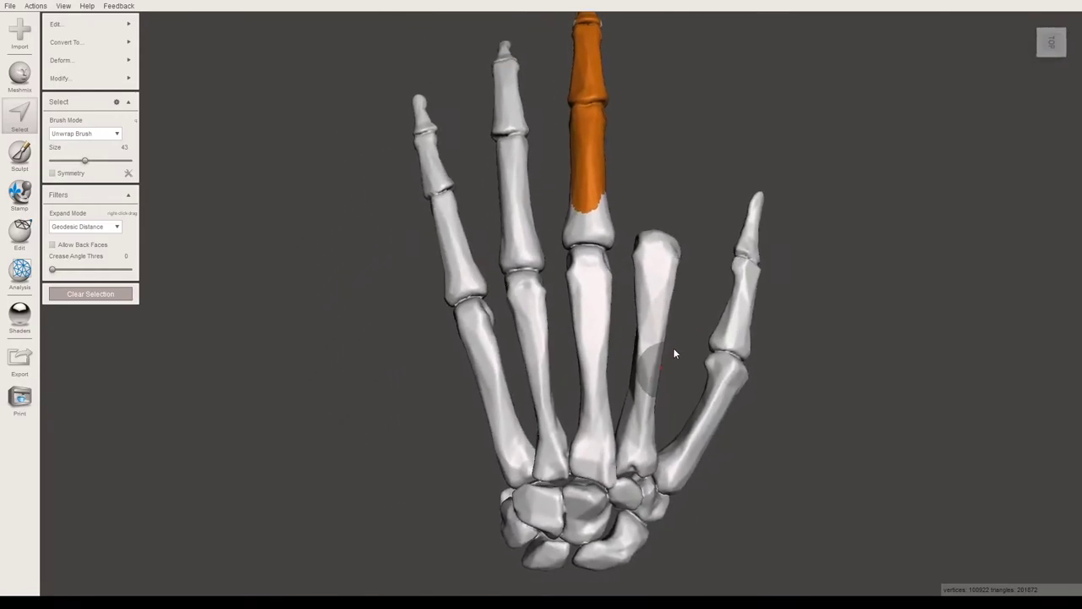
click(52, 174)
right_drag(289, 196, 605, 167)
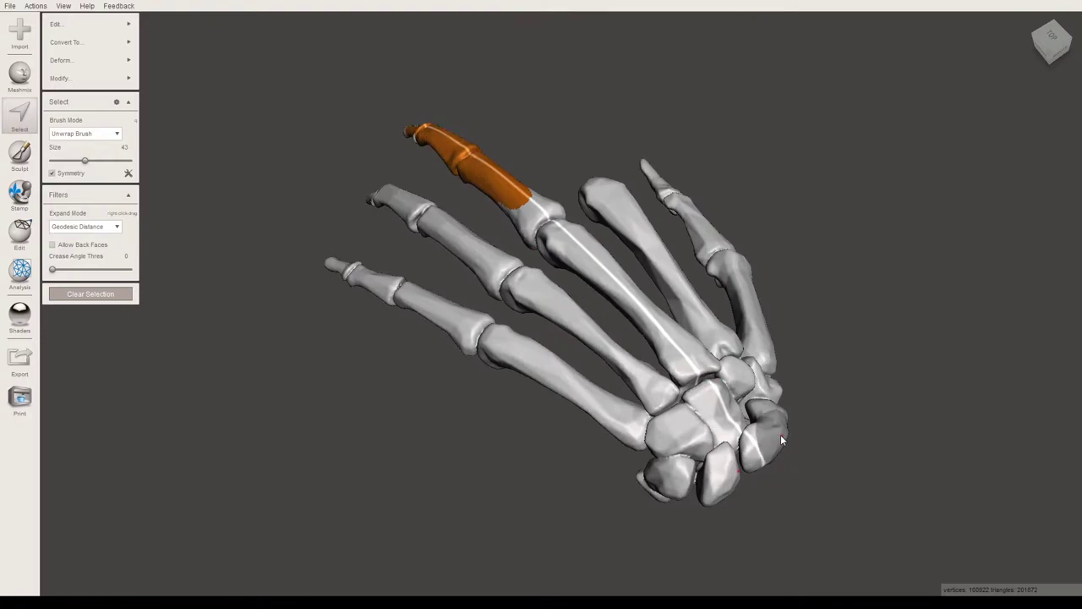
right_drag(690, 204, 614, 266)
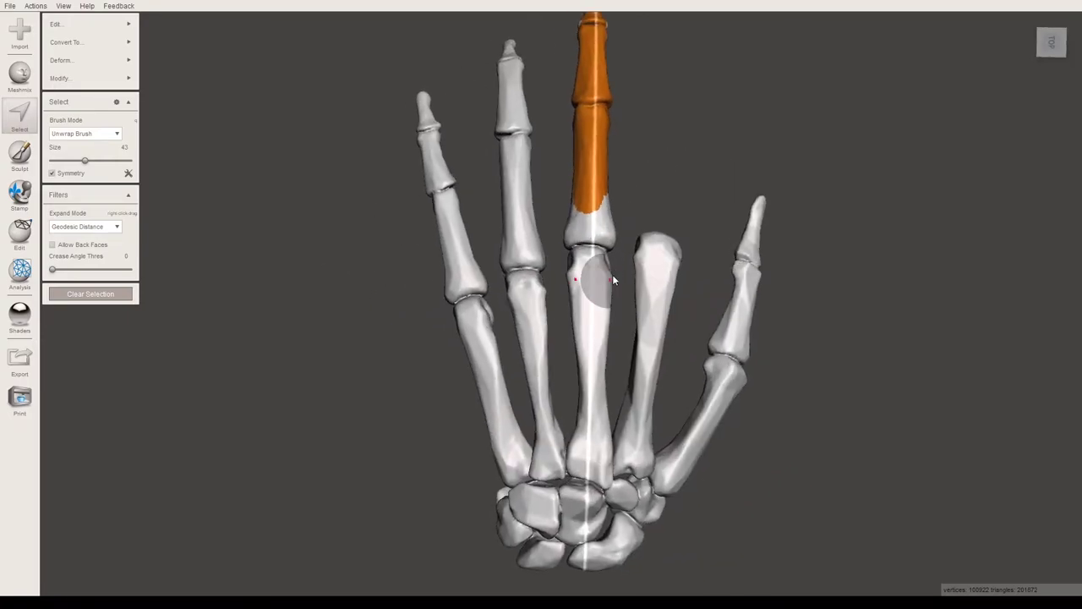
drag(472, 316, 510, 439)
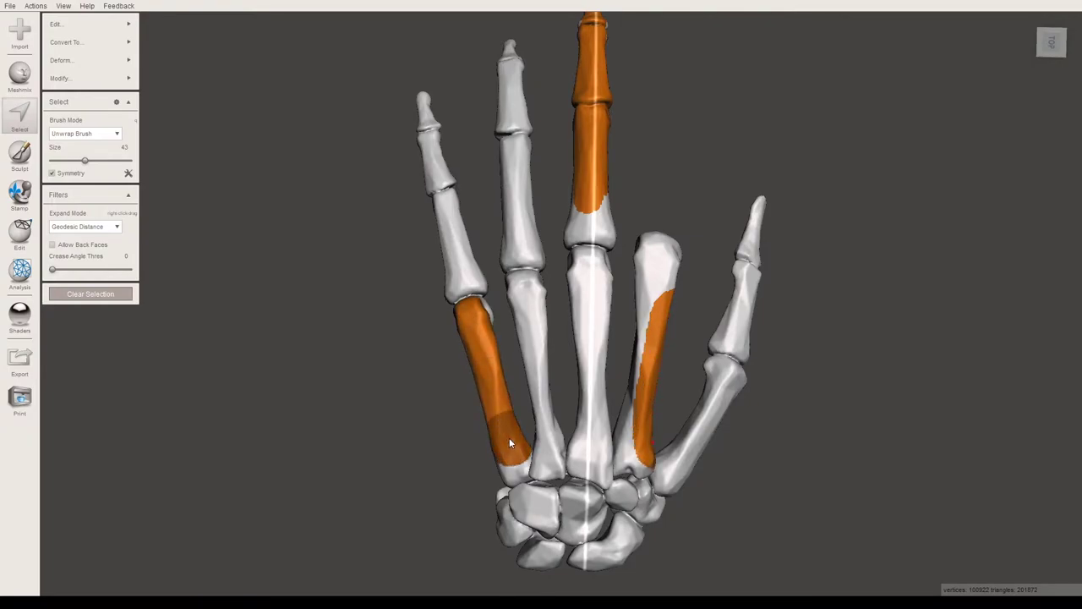
click(455, 212)
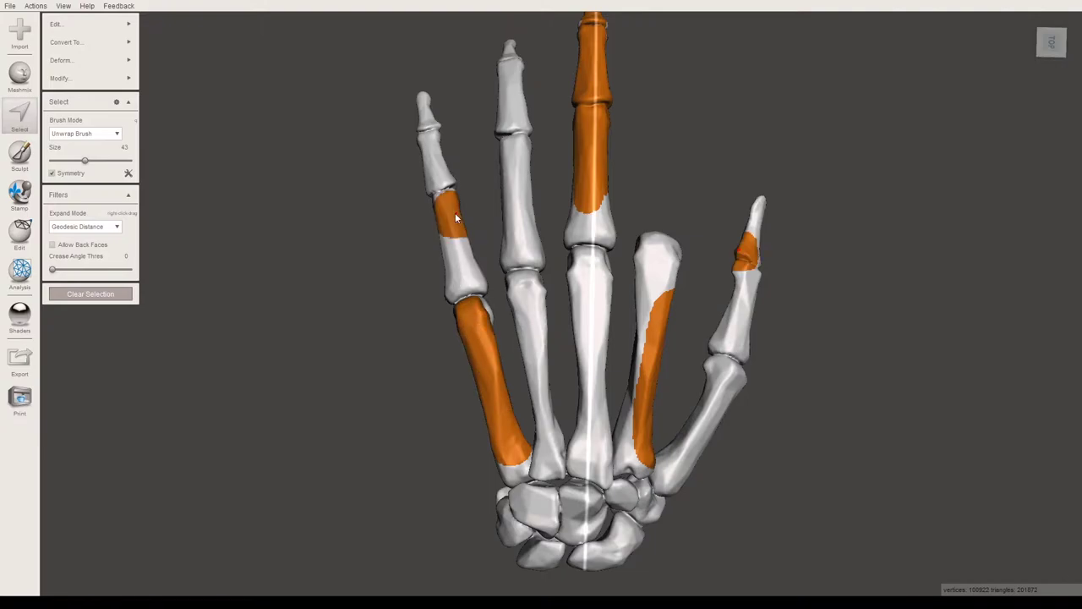
drag(455, 212, 461, 254)
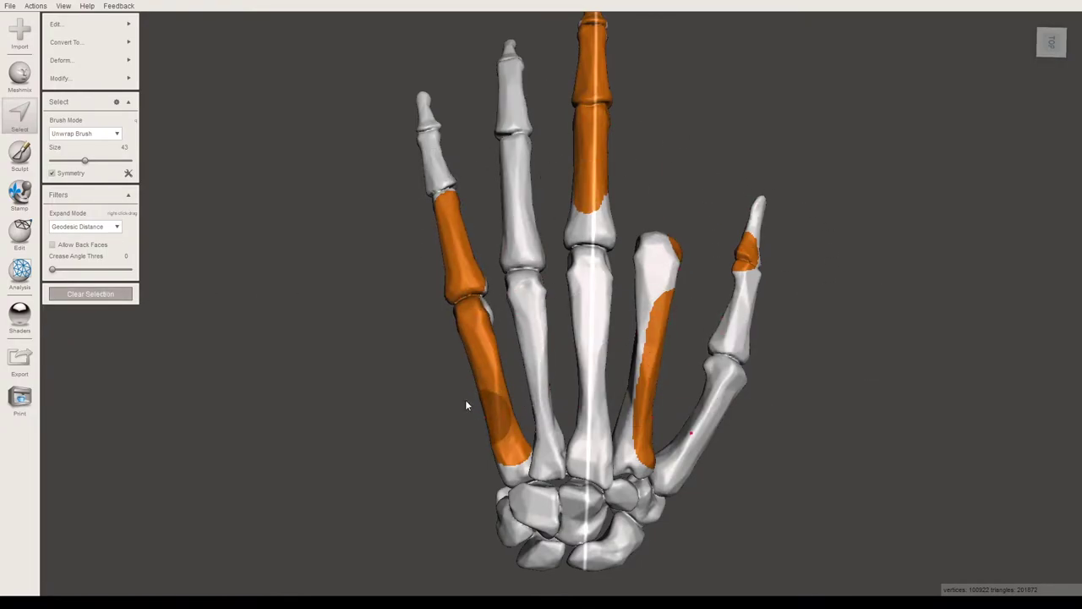
- Clear the selection and restart Select with Symmetry turned off
click(91, 293)
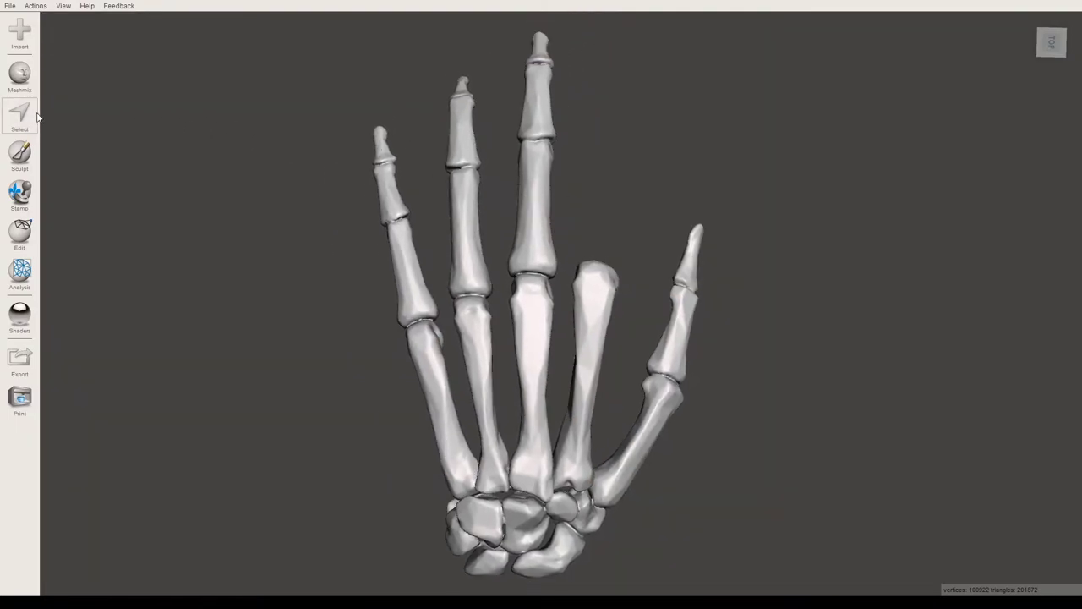
click(36, 115)
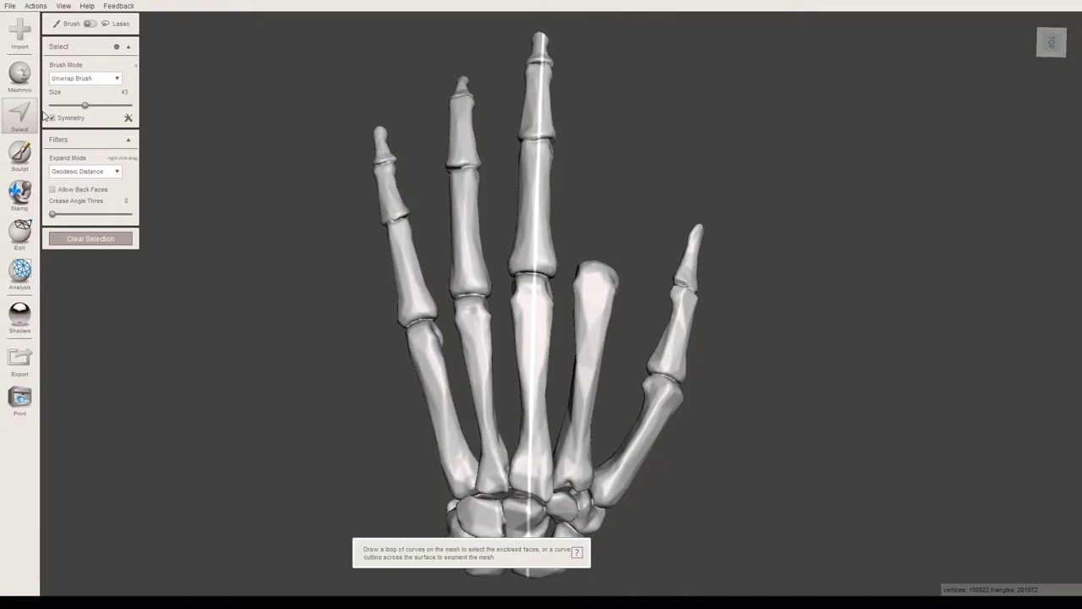
click(74, 119)
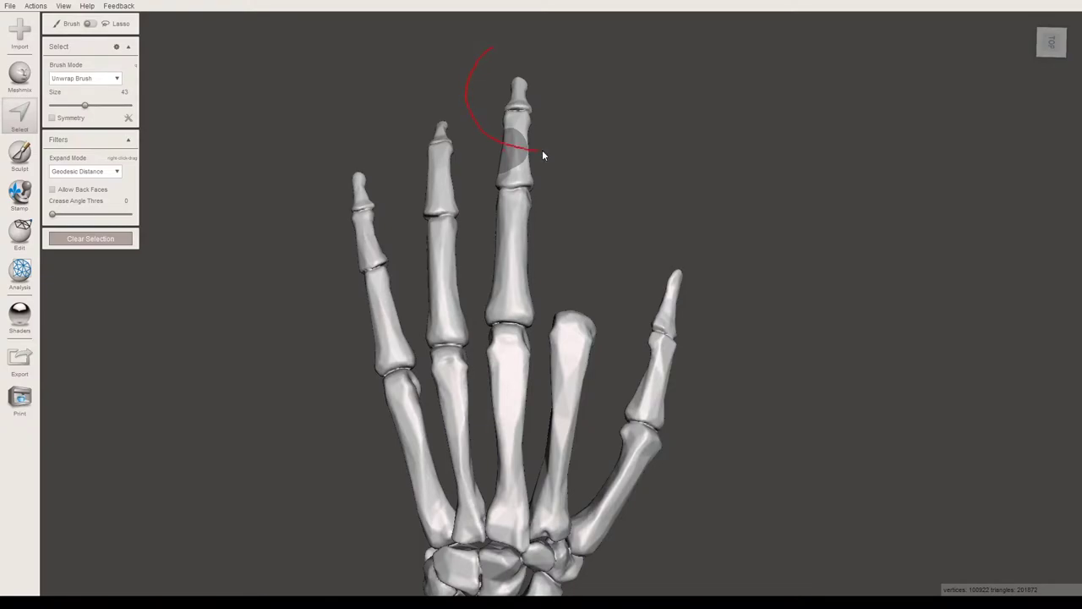
- Brush a selection over the middle fingertip and check it from tilted, top and palm views
click(516, 102)
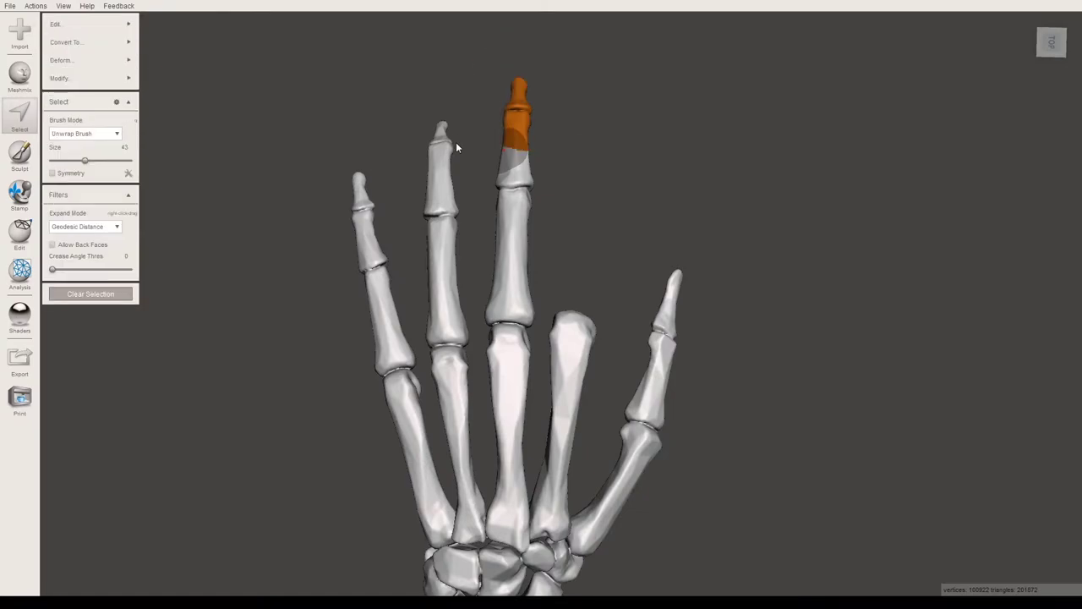
right_drag(442, 126, 591, 121)
right_drag(488, 283, 601, 162)
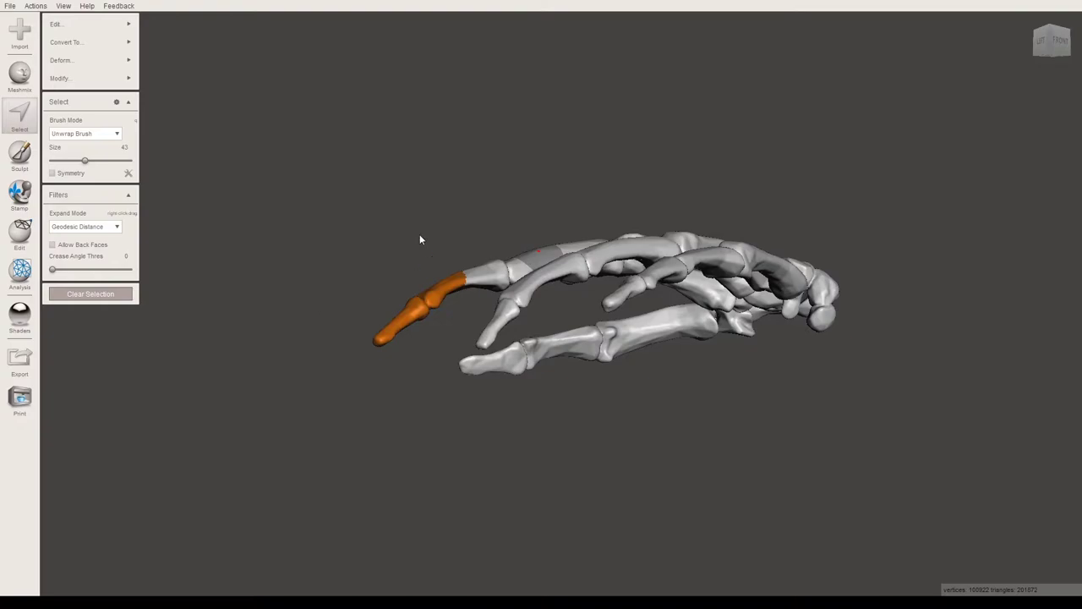
right_drag(472, 168, 449, 256)
right_drag(440, 353, 437, 261)
right_drag(438, 427, 459, 510)
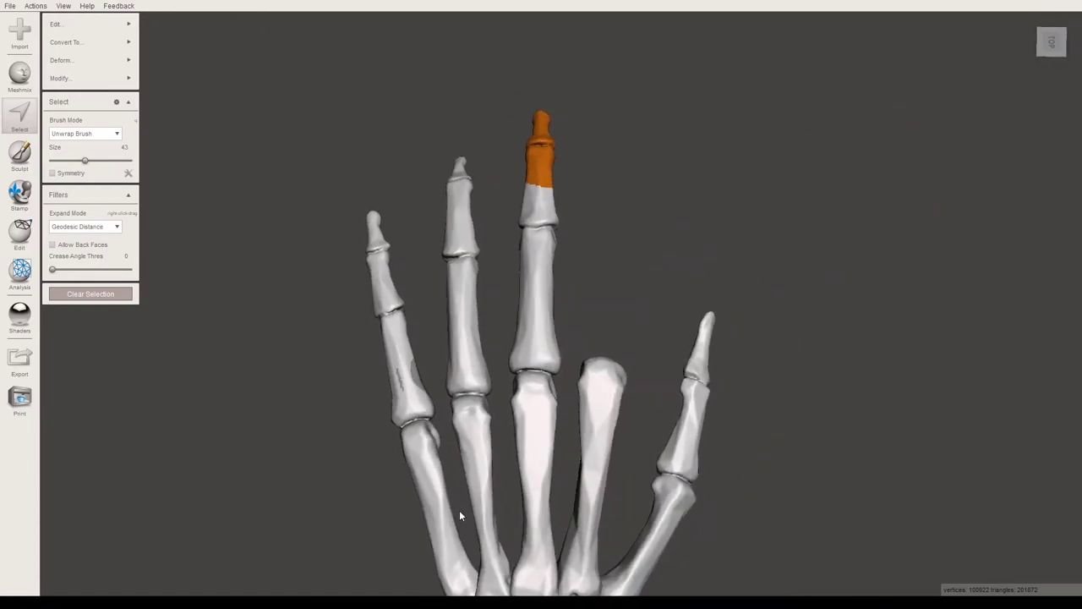
click(91, 292)
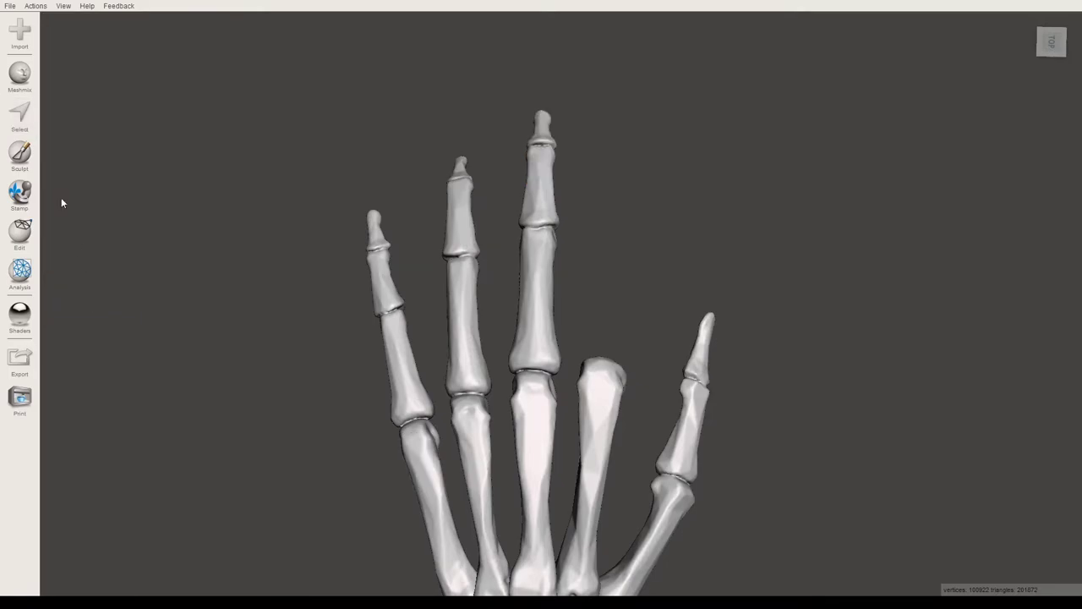
click(19, 114)
right_drag(412, 169, 711, 256)
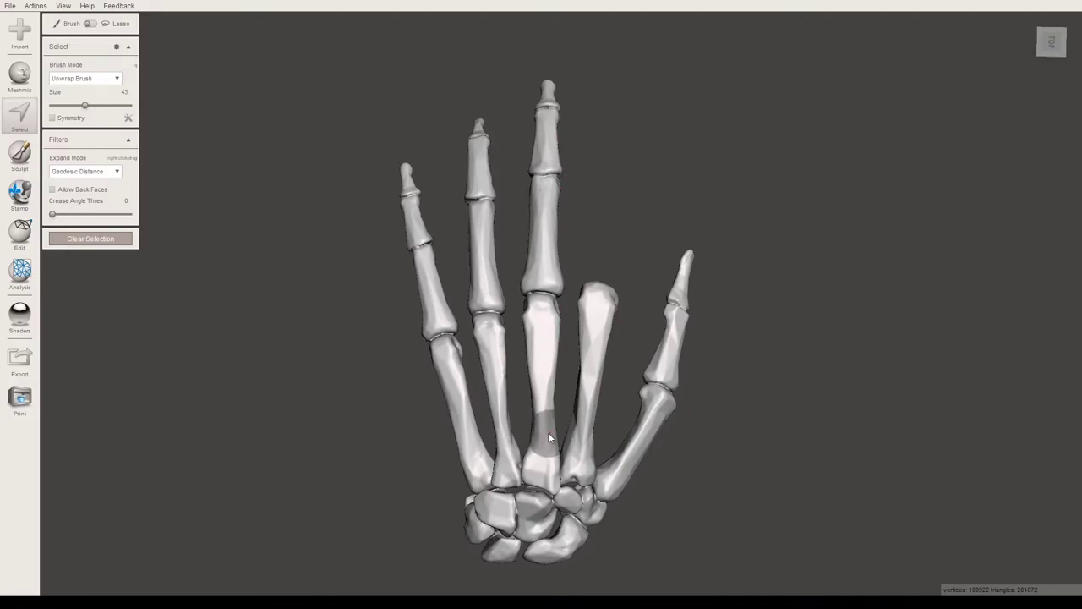
double_click(538, 338)
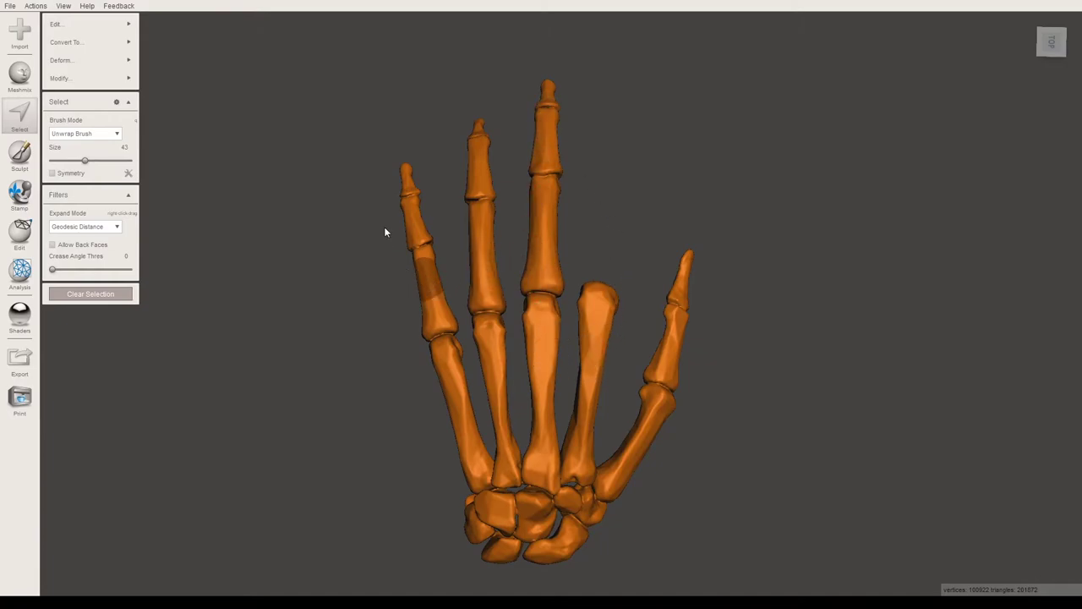
scroll(411, 216, up, 2)
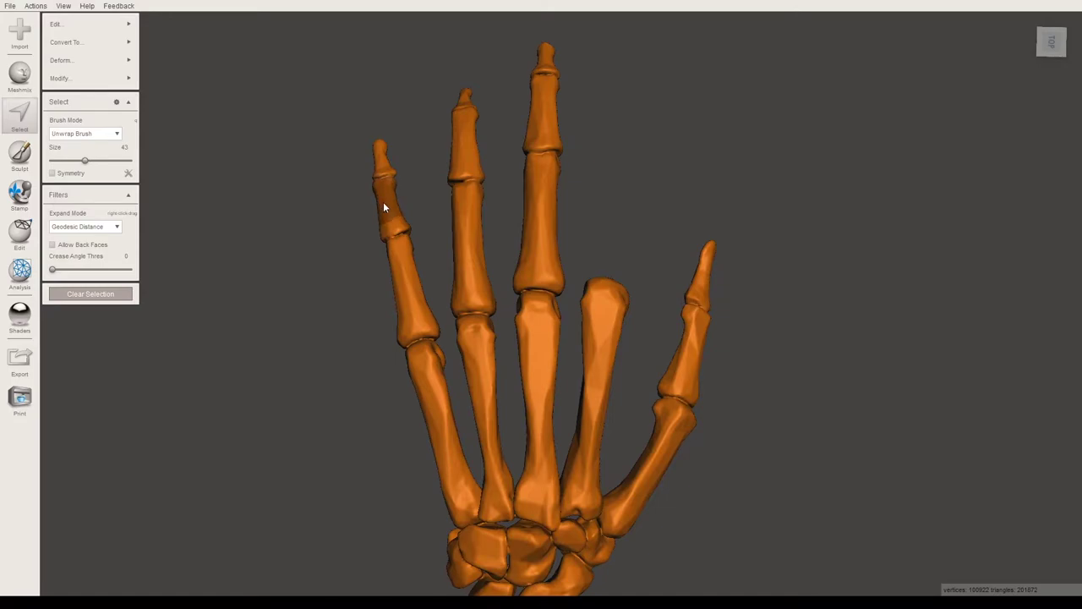
mouse_move(387, 194)
mouse_down()
mouse_move(396, 226)
mouse_move(386, 173)
mouse_move(405, 268)
mouse_up()
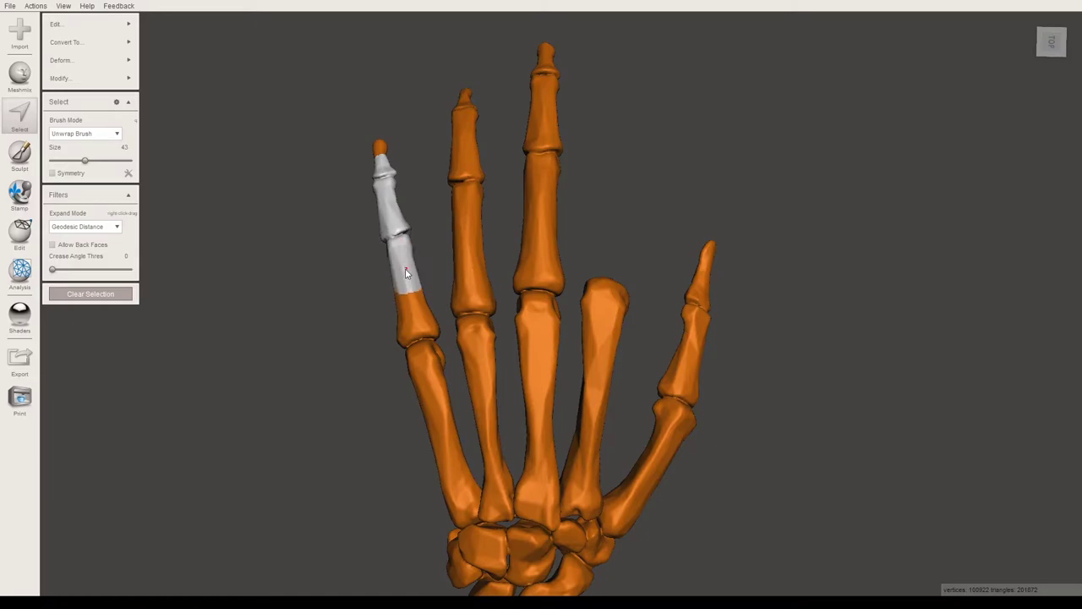
right_drag(362, 308, 510, 122)
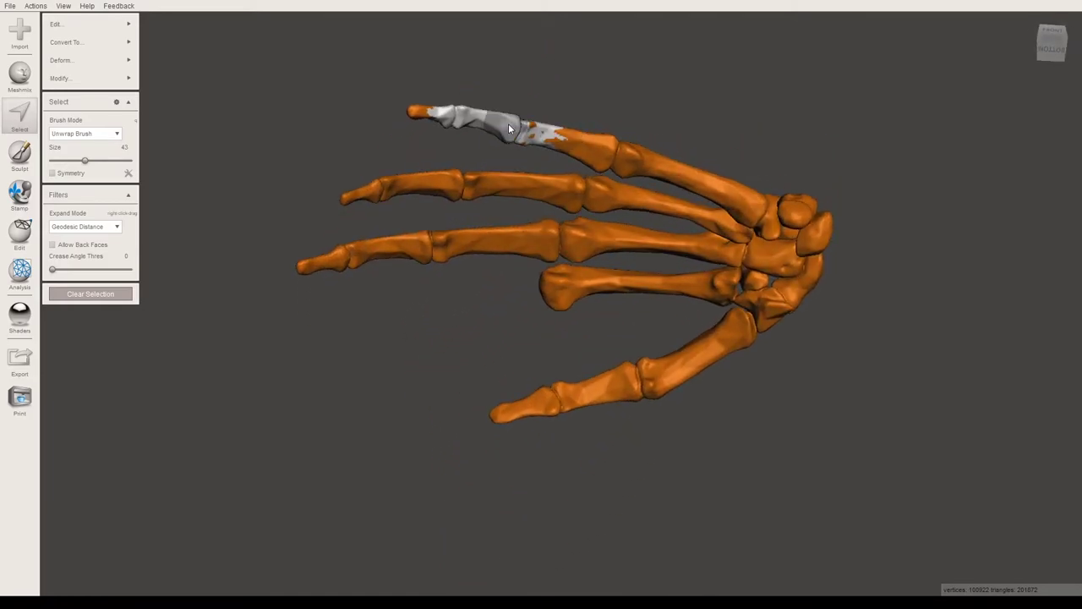
right_drag(643, 102, 427, 413)
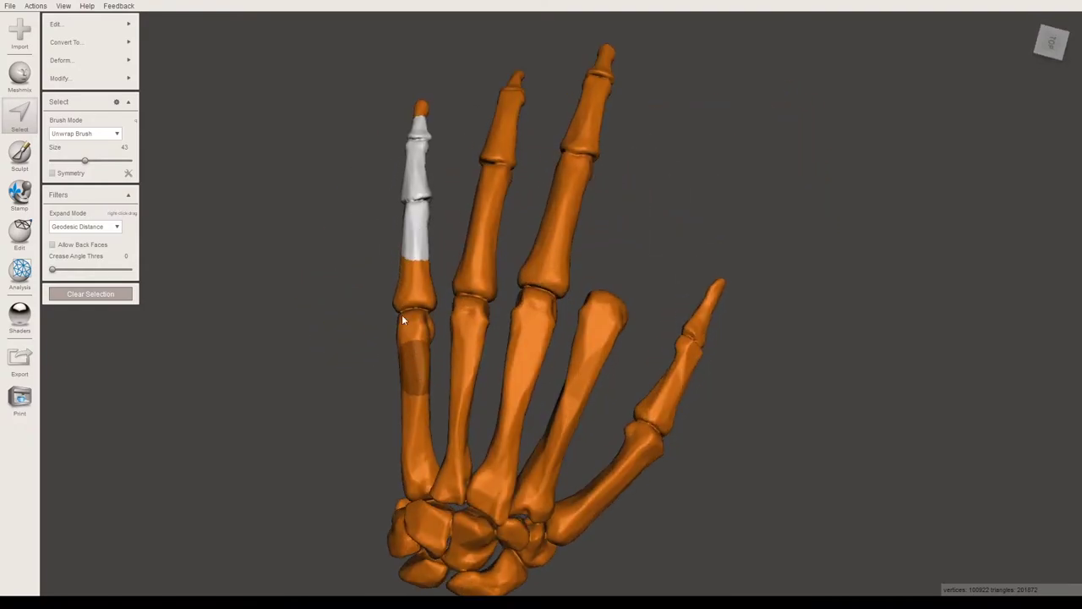
mouse_move(362, 290)
right_down()
mouse_move(429, 244)
mouse_move(386, 291)
mouse_move(502, 181)
right_up()
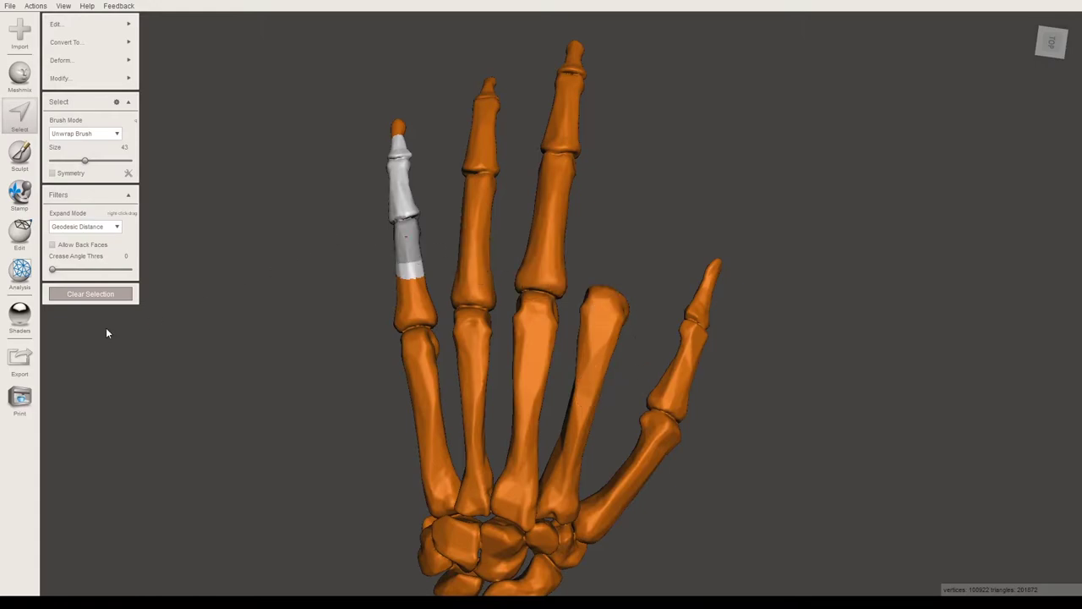
- Clear the old selection and select the tip of the middle finger afresh
click(88, 293)
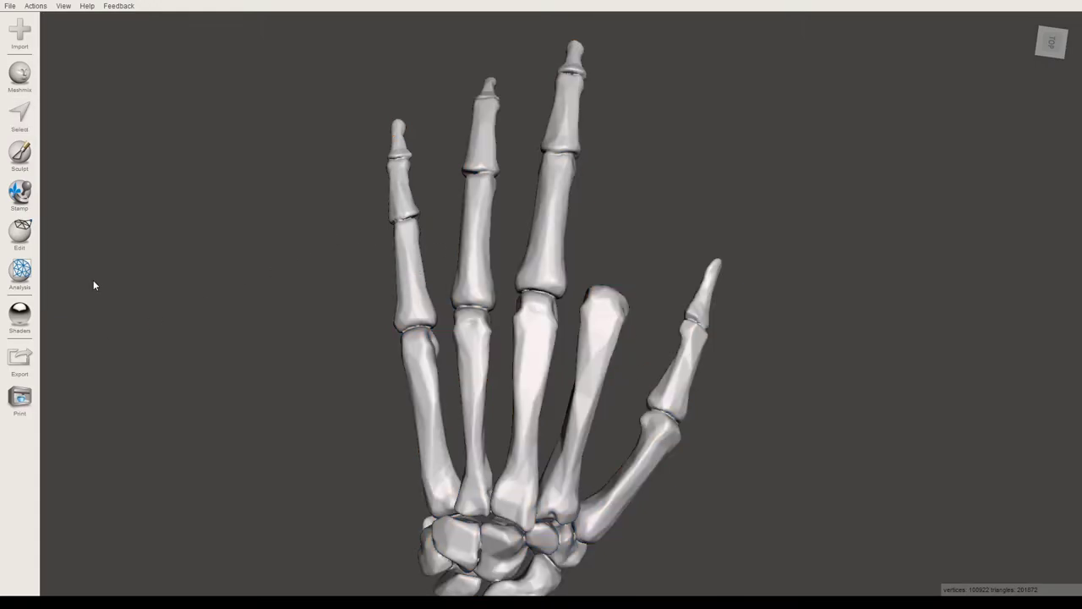
click(19, 114)
right_drag(596, 133, 679, 271)
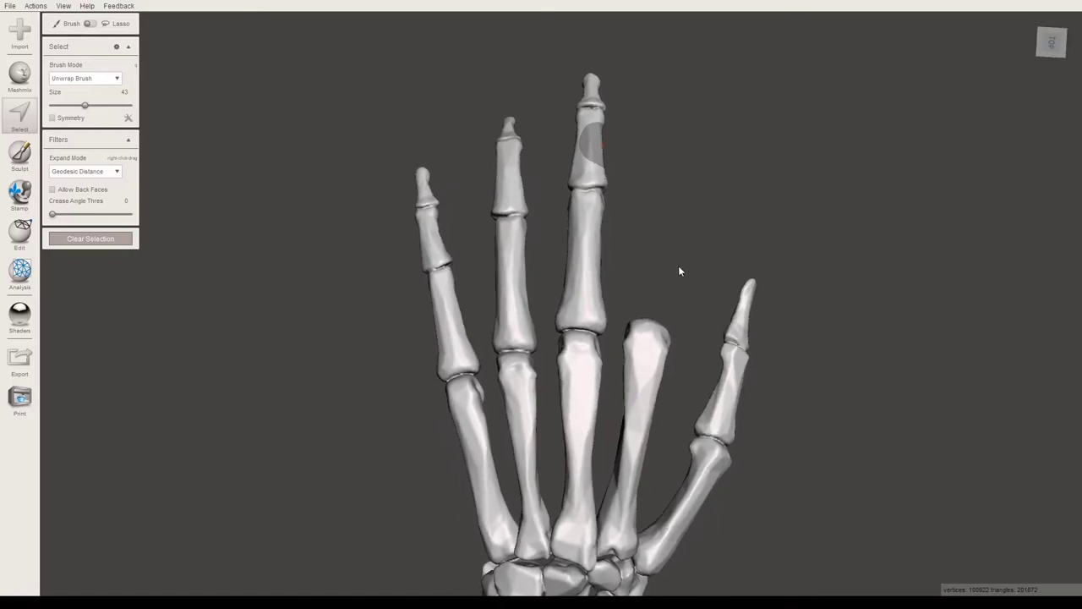
click(583, 61)
- Orbit and zoom in to confirm the selection covers the fingertip through its last joint
mouse_move(533, 113)
right_down()
mouse_move(606, 113)
mouse_move(671, 92)
right_up()
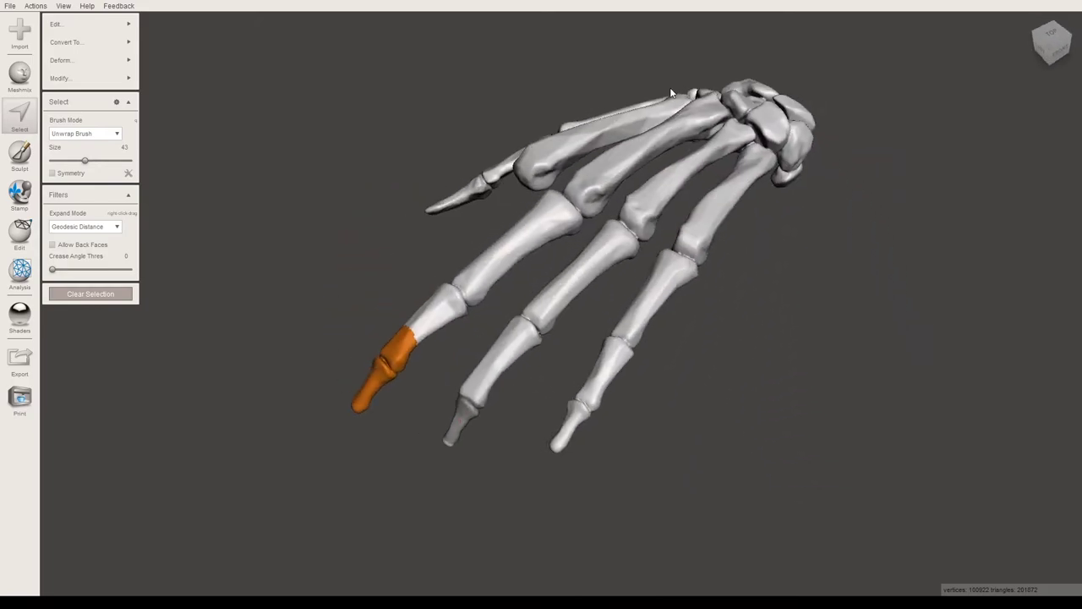
right_drag(367, 302, 368, 258)
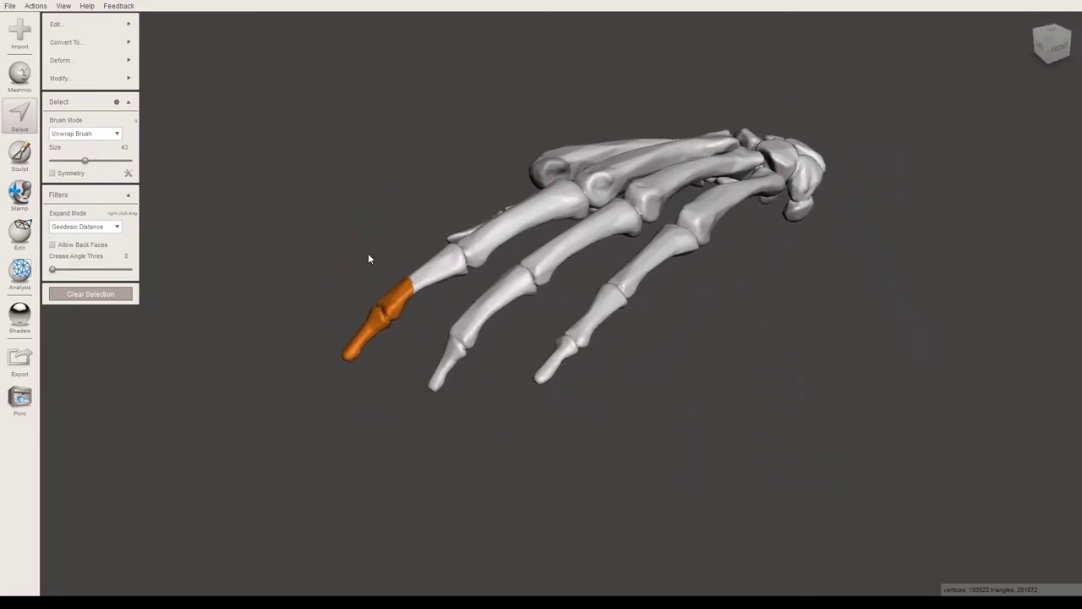
middle_drag(367, 258, 411, 246)
scroll(469, 265, up, 3)
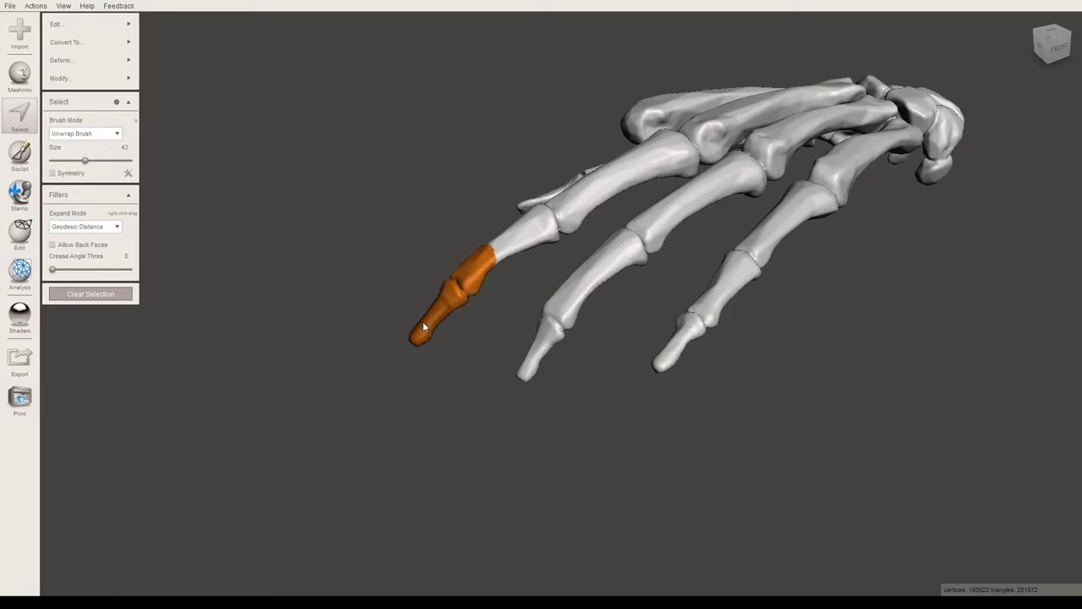
right_drag(423, 322, 471, 252)
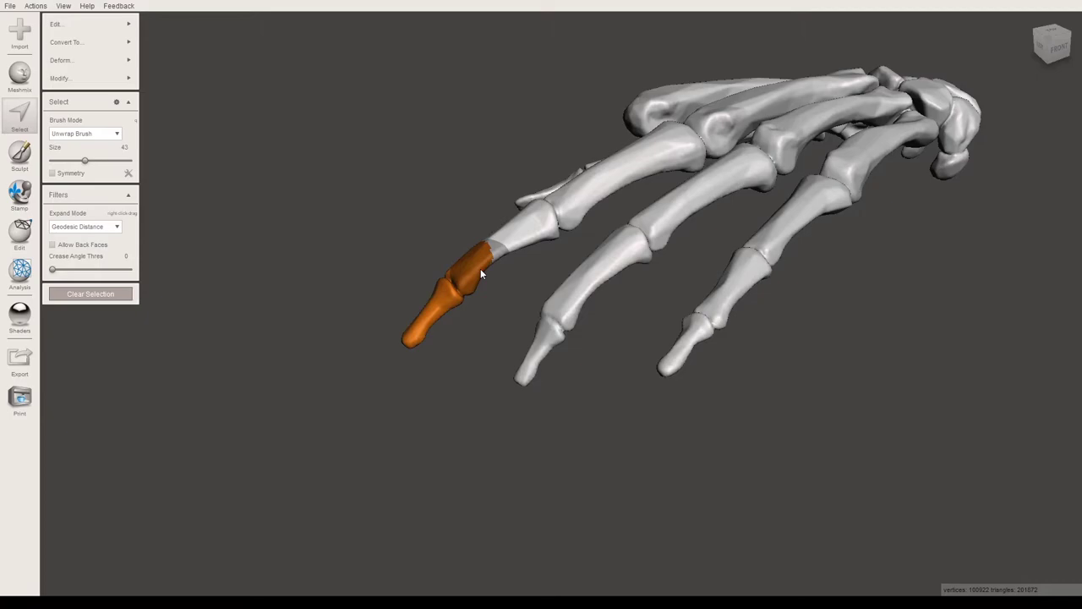
mouse_move(85, 22)
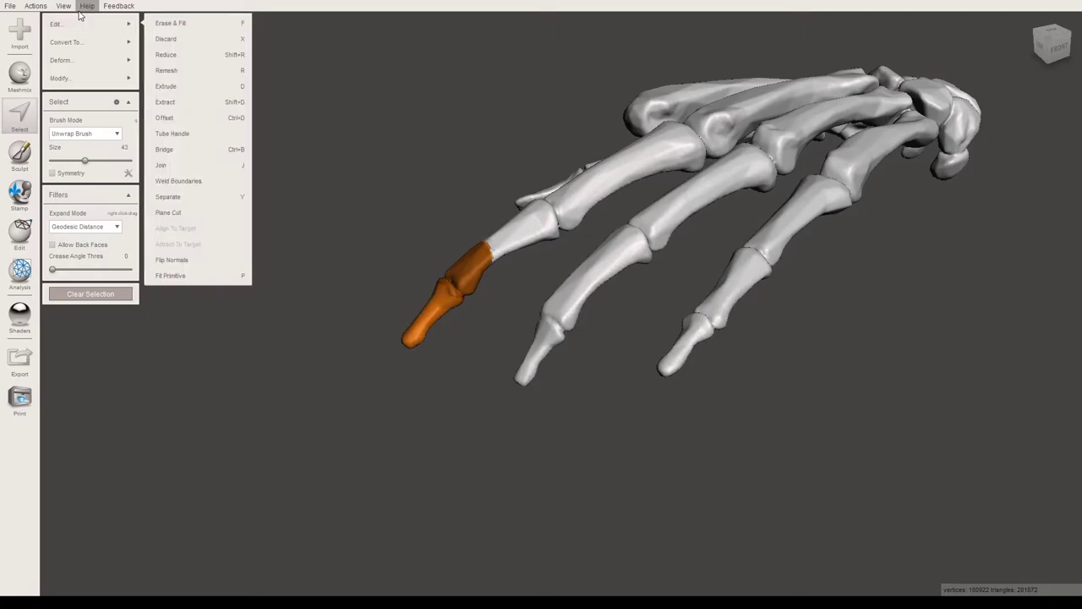
- Apply Erase & Fill to the fingertip with a Smooth MVC cap and inspect it from two angles
click(174, 25)
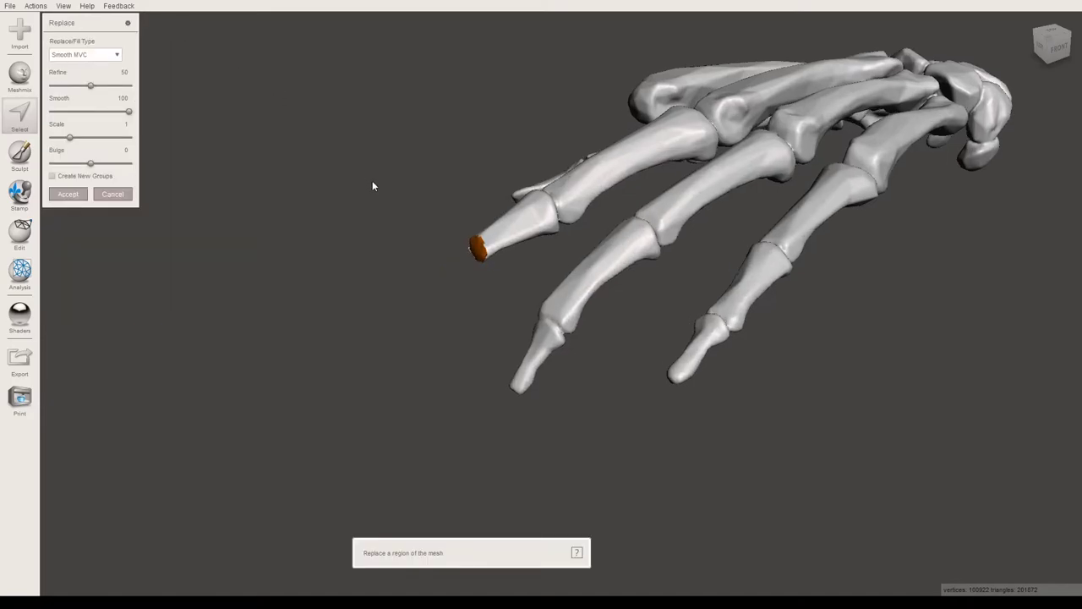
scroll(381, 186, up, 3)
mouse_move(381, 186)
right_down()
mouse_move(453, 182)
mouse_move(461, 223)
mouse_move(582, 228)
mouse_move(588, 191)
right_up()
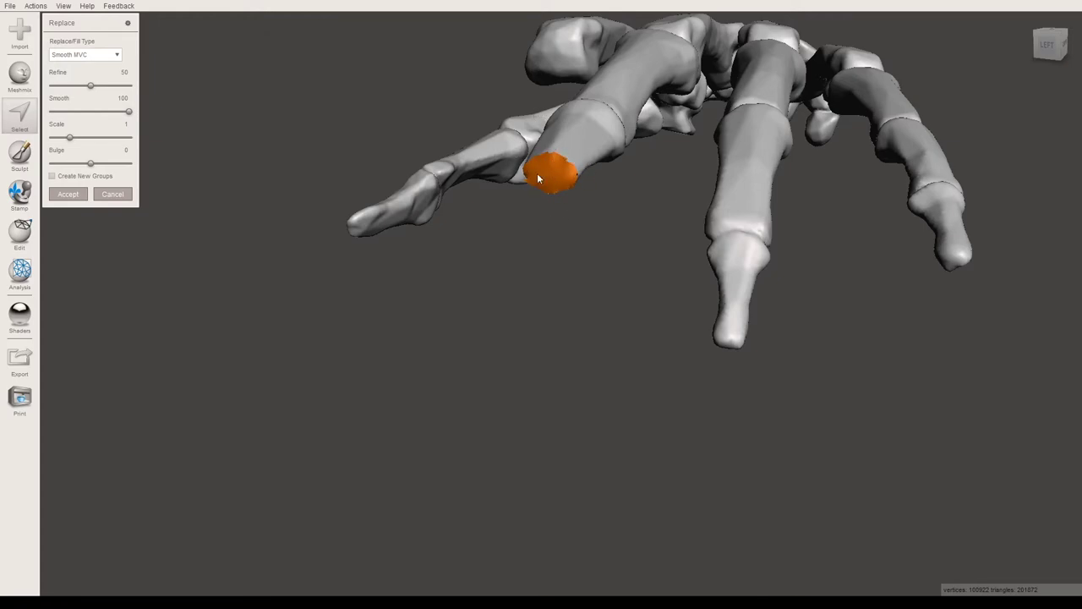
scroll(645, 146, up, 5)
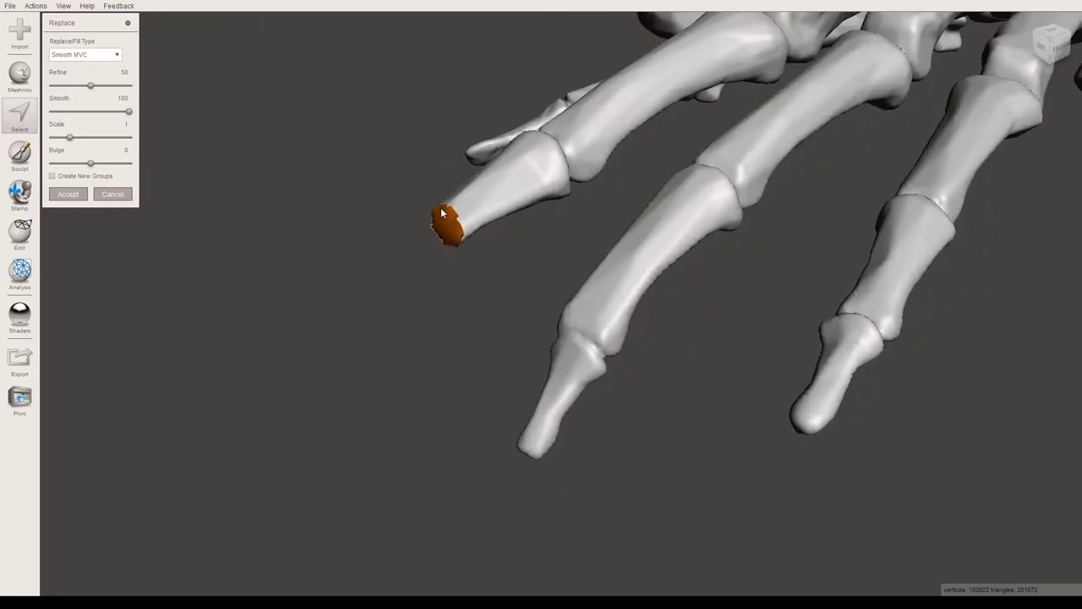
right_drag(460, 244, 370, 186)
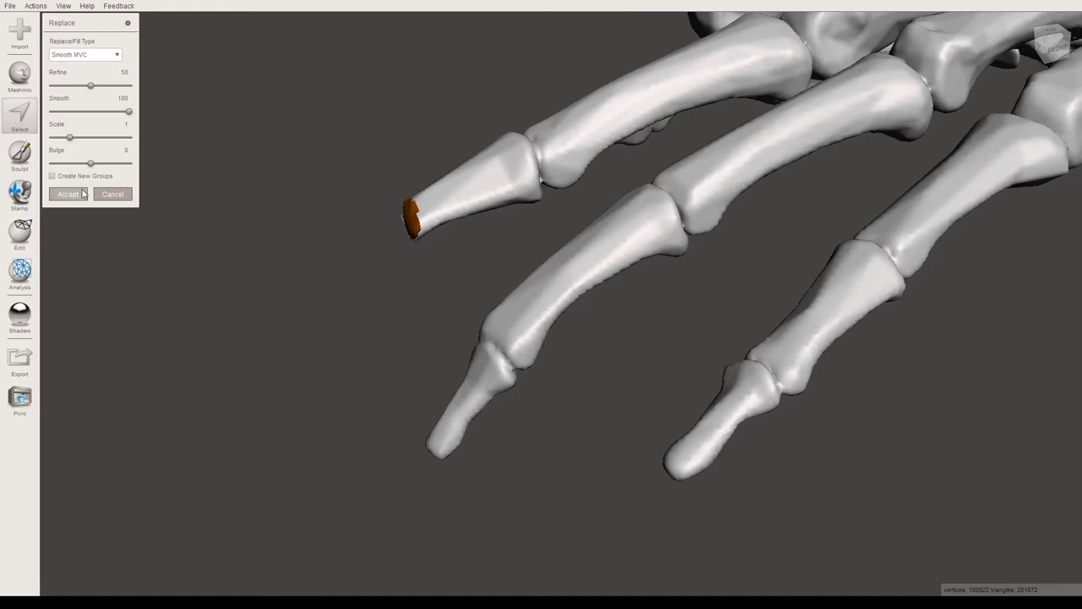
- Cancel the Replace fill preview, restoring the selected fingertip, and bring up the Deform options
click(115, 197)
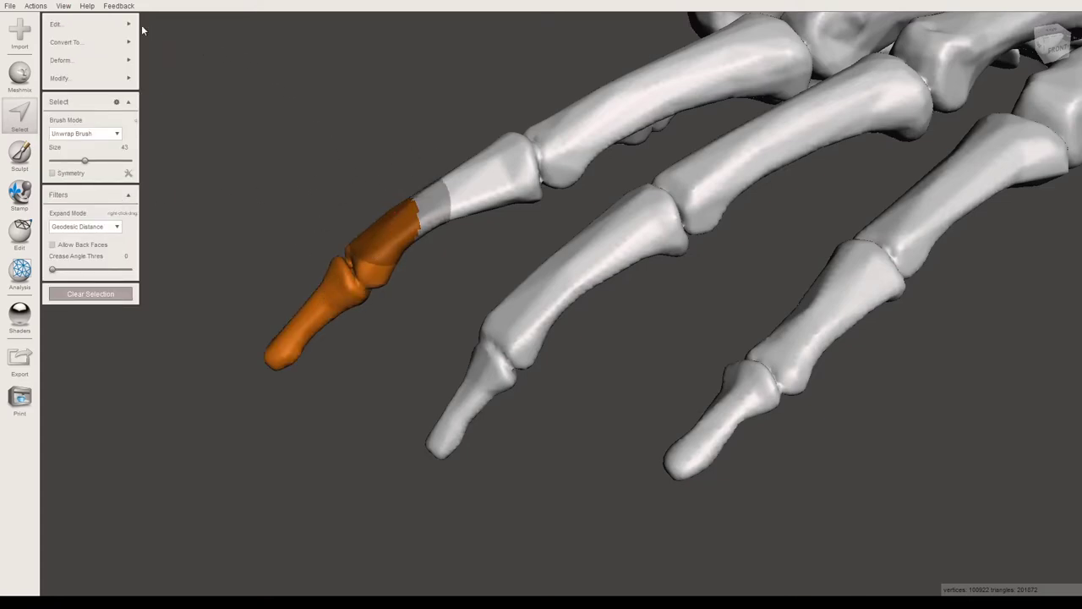
mouse_move(77, 26)
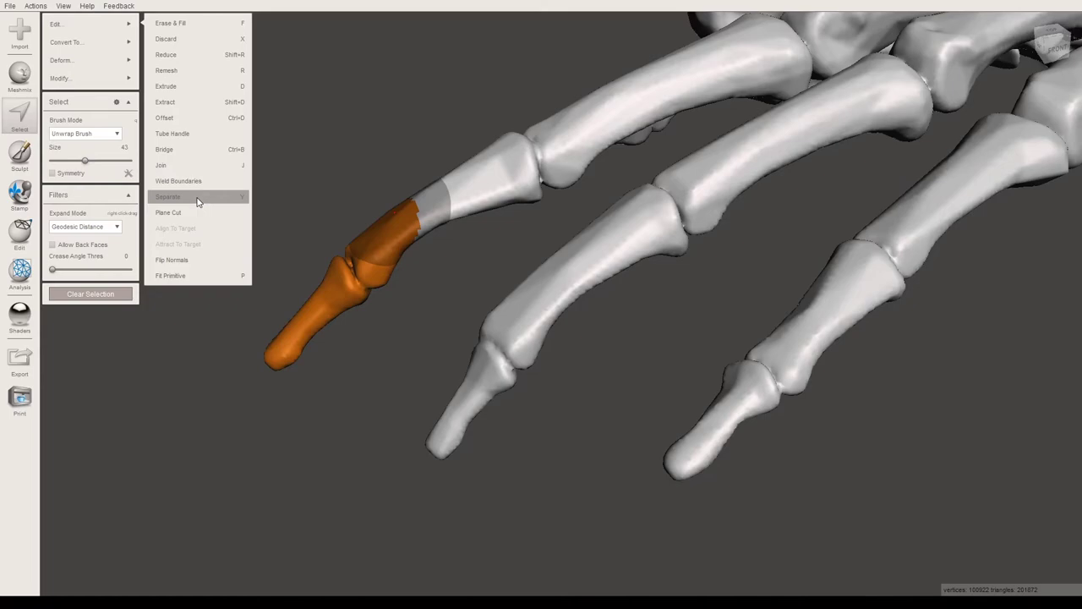
- Preview a Shape Preserving smooth on the selected fingertip, cancel it, and reshow the Deform options
mouse_move(87, 60)
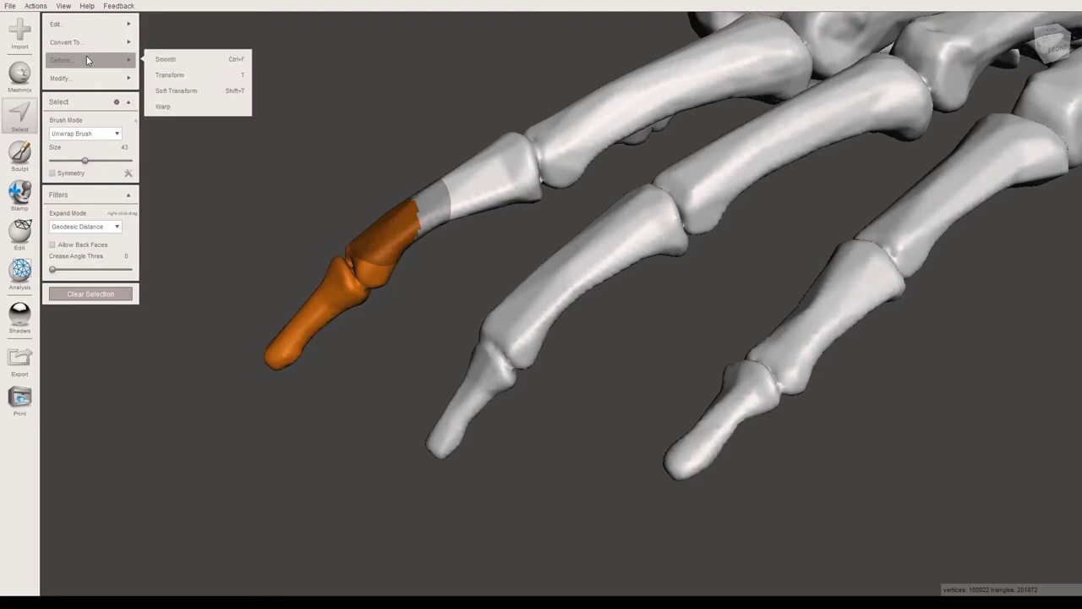
click(180, 60)
right_drag(313, 135, 502, 328)
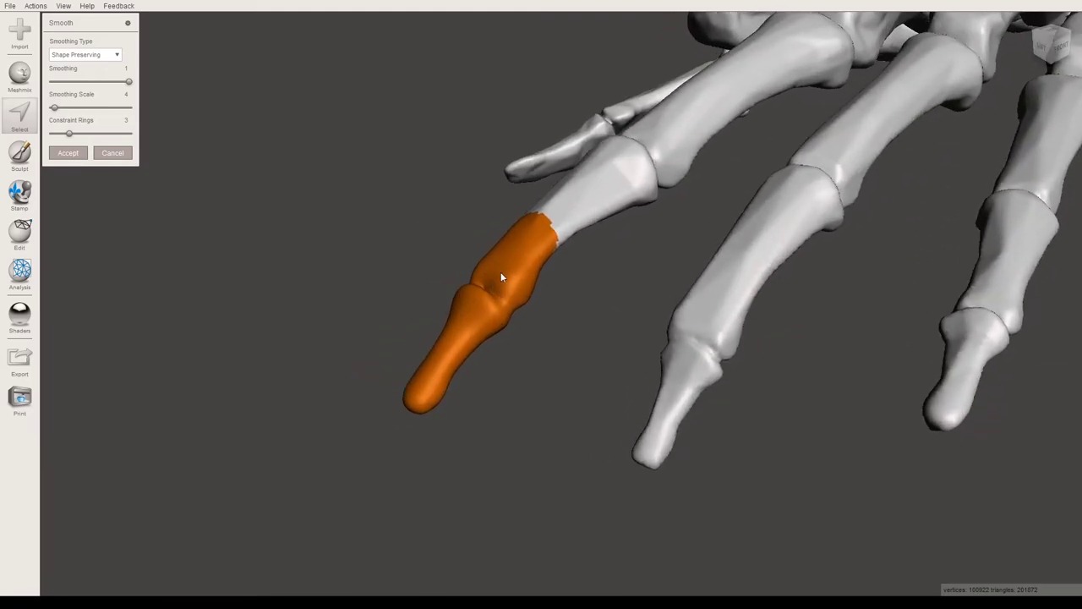
click(112, 152)
click(114, 60)
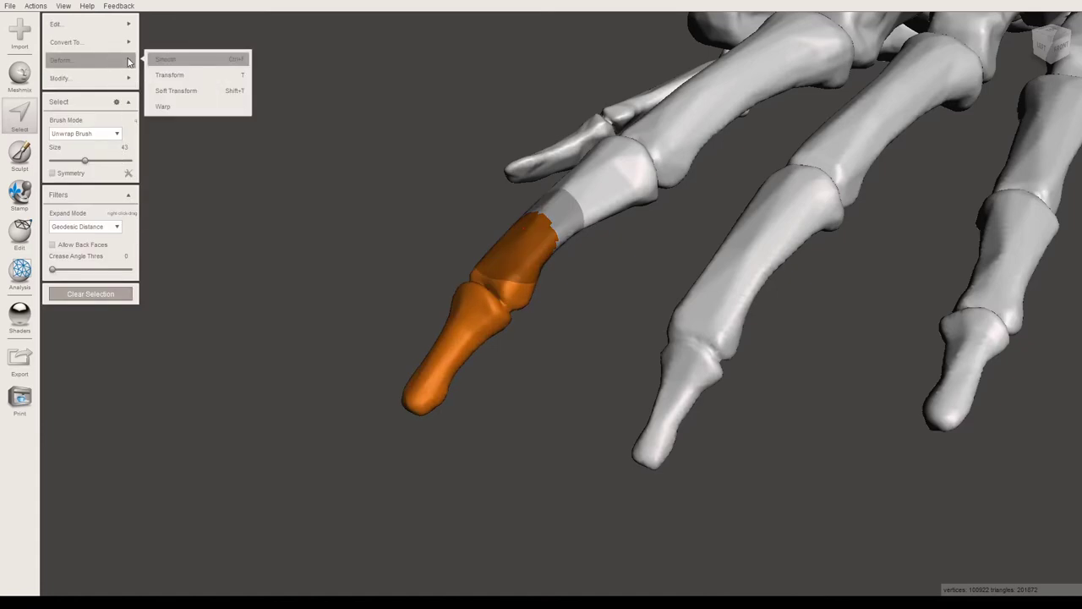
click(179, 78)
right_drag(369, 192, 330, 183)
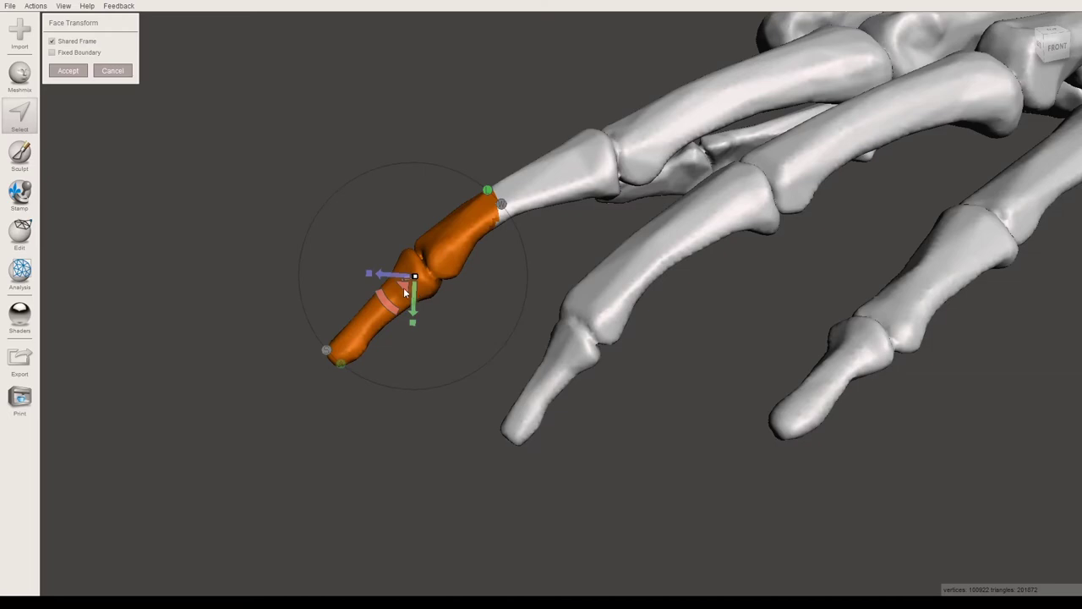
drag(406, 289, 389, 291)
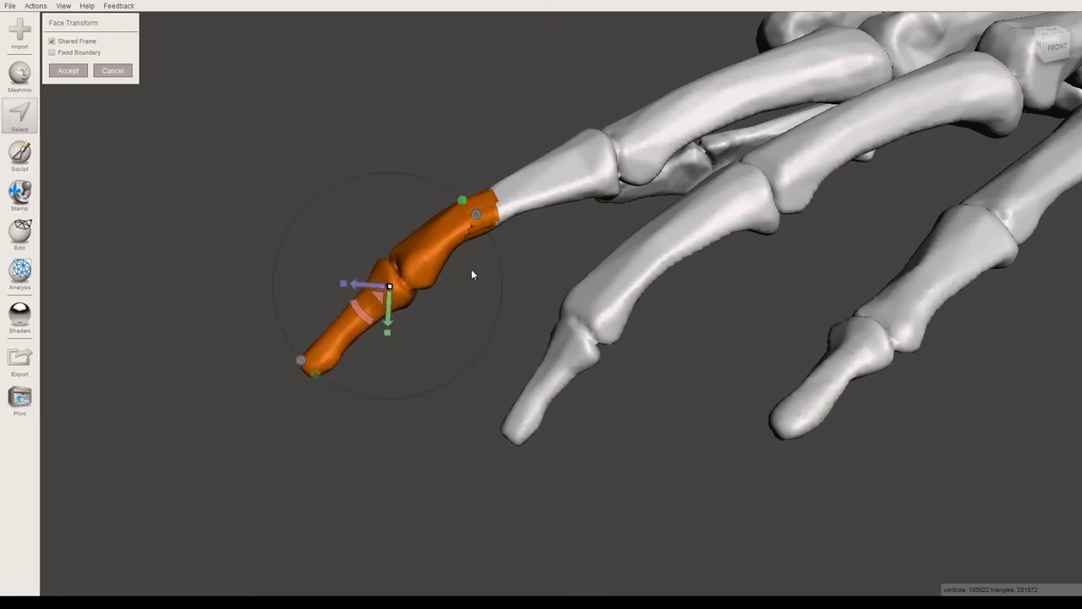
right_drag(472, 274, 461, 277)
drag(378, 309, 354, 284)
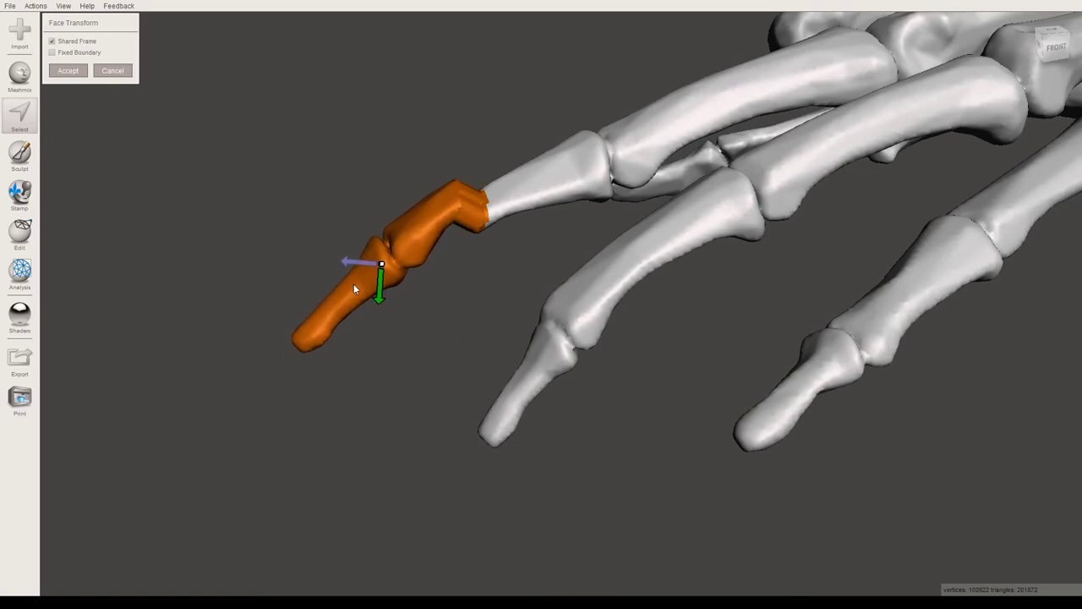
right_drag(353, 284, 483, 218)
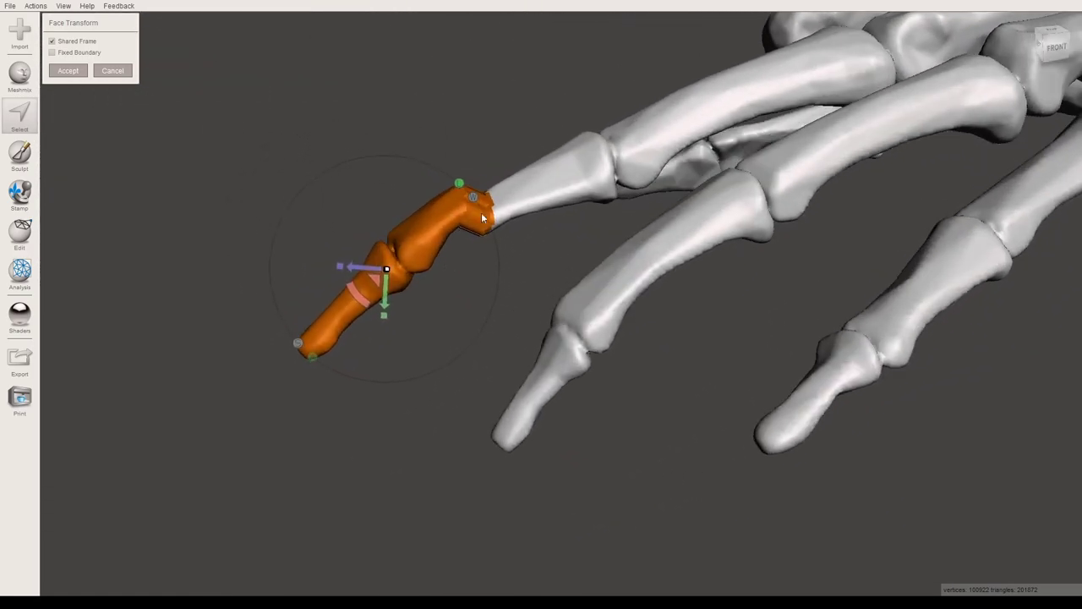
click(119, 71)
mouse_move(93, 82)
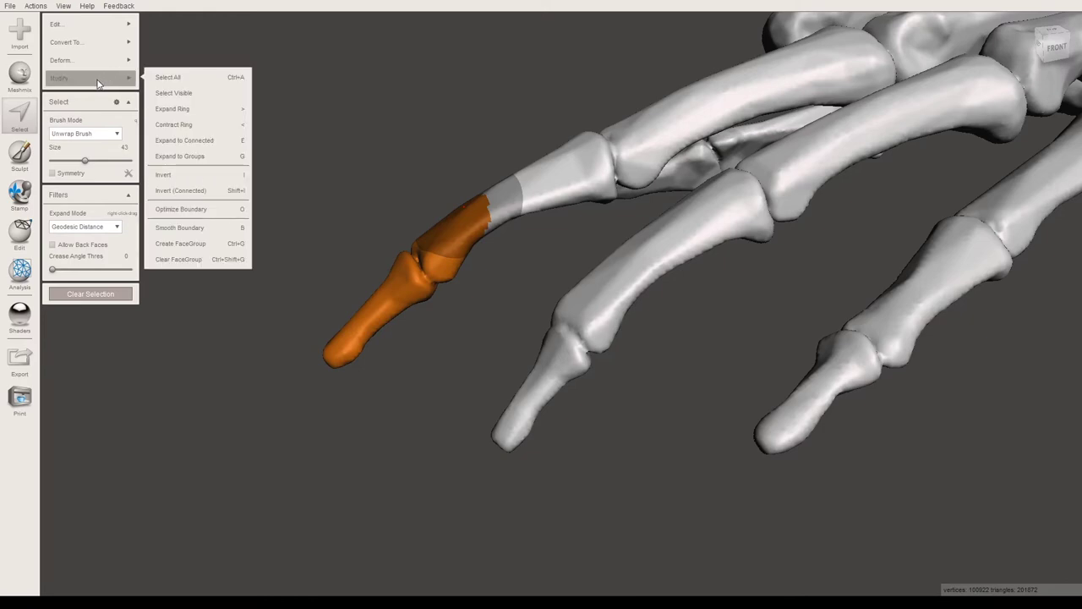
click(212, 176)
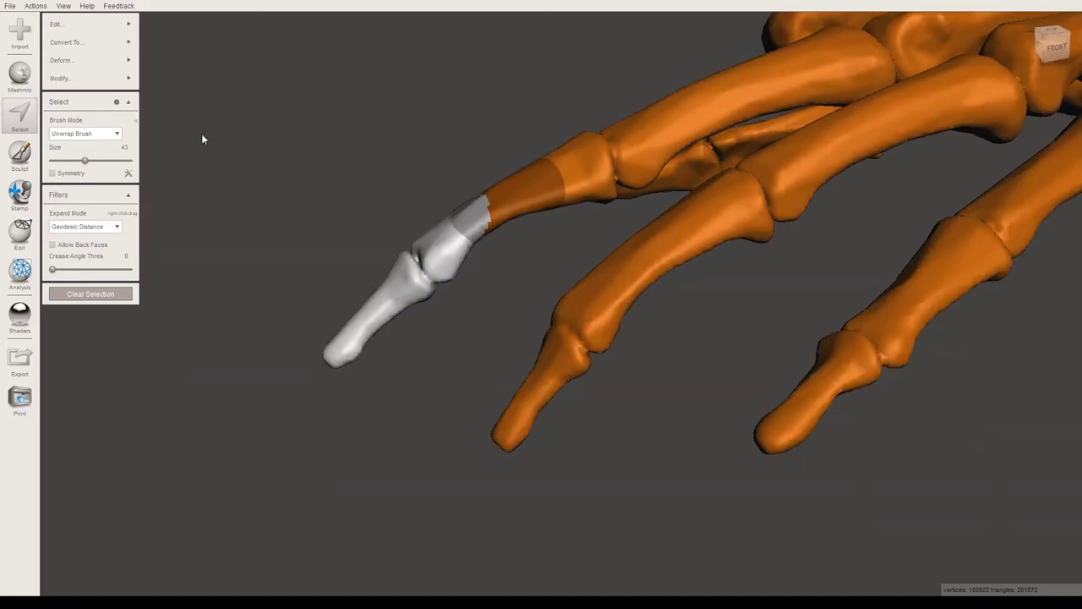
mouse_move(126, 80)
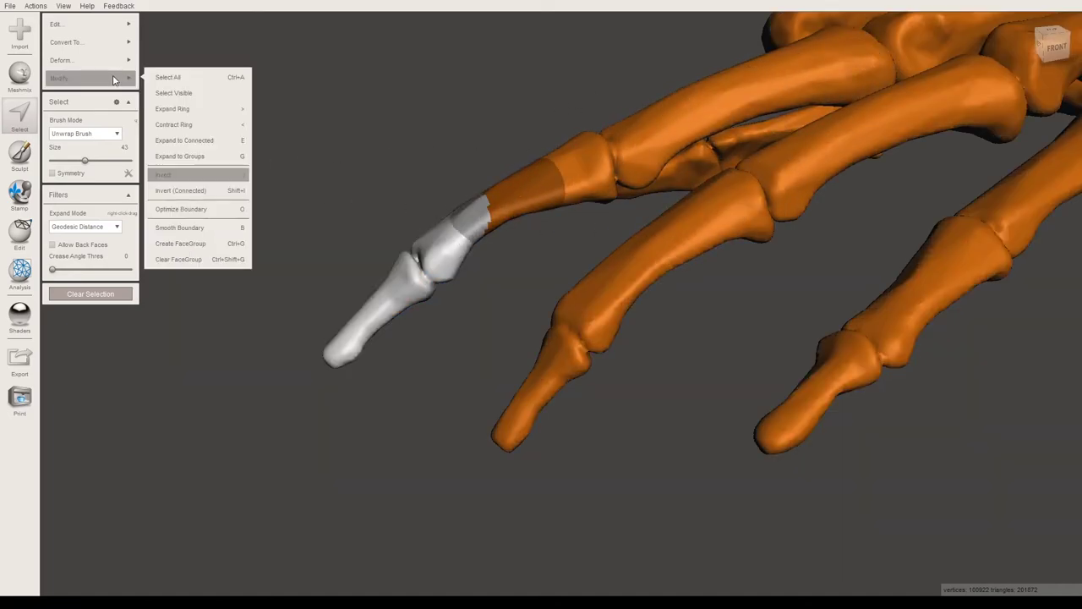
click(215, 176)
mouse_move(120, 79)
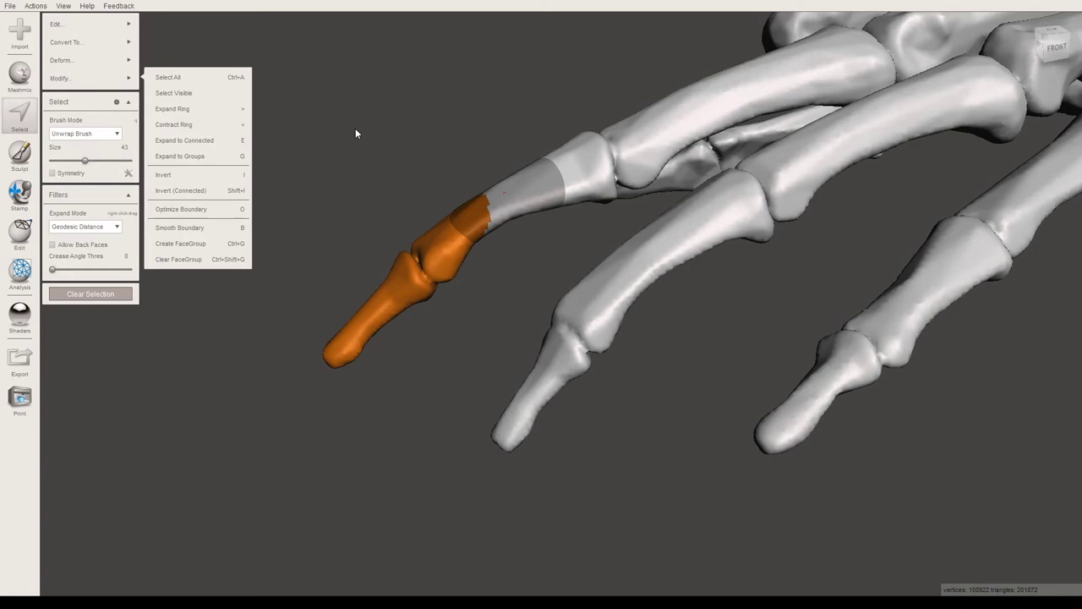
- Apply Modify > Smooth Boundary with higher smoothness to even out the fingertip selection's edge
right_drag(358, 133, 564, 290)
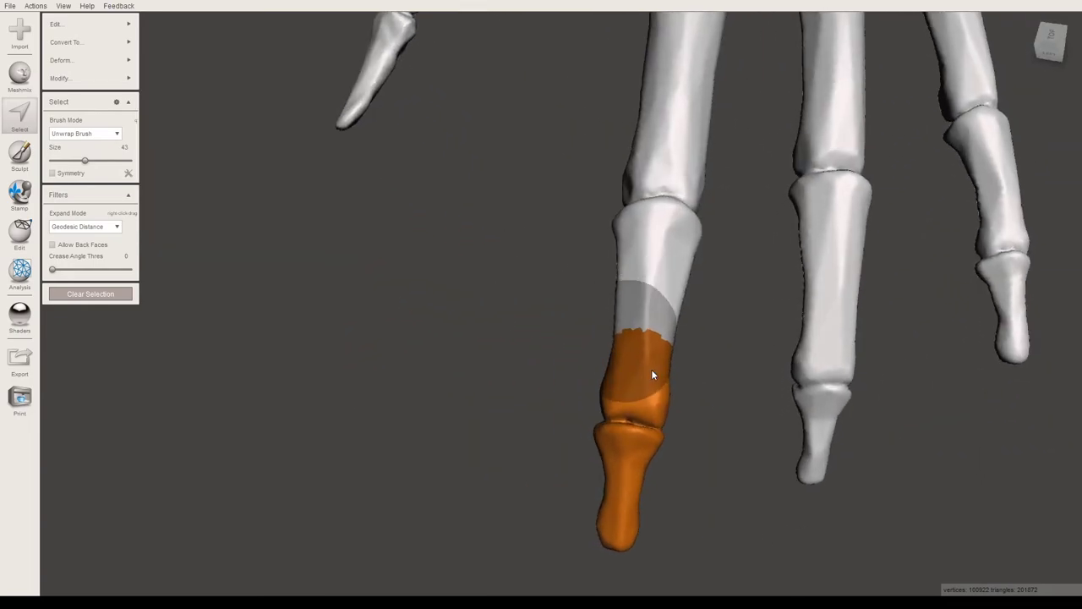
scroll(710, 433, up, 4)
mouse_move(736, 397)
right_down()
mouse_move(807, 306)
mouse_move(681, 299)
right_up()
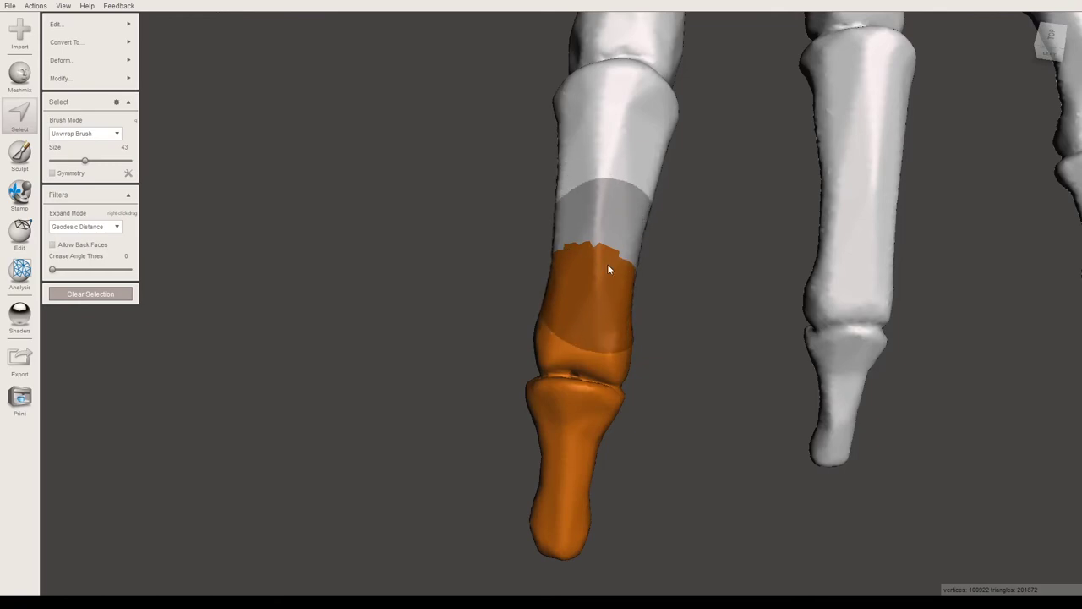
click(58, 79)
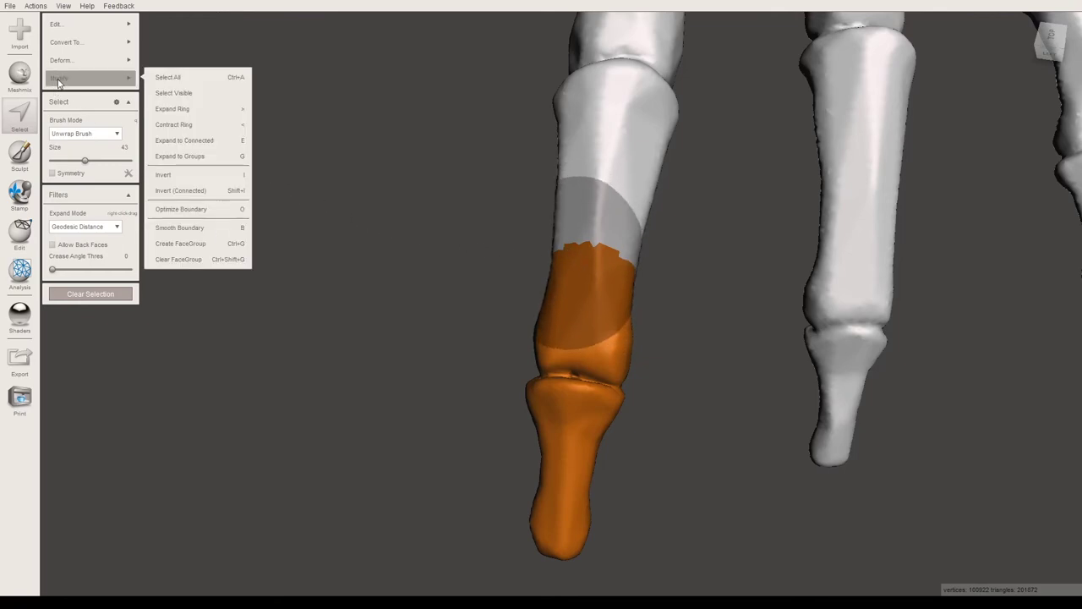
click(202, 233)
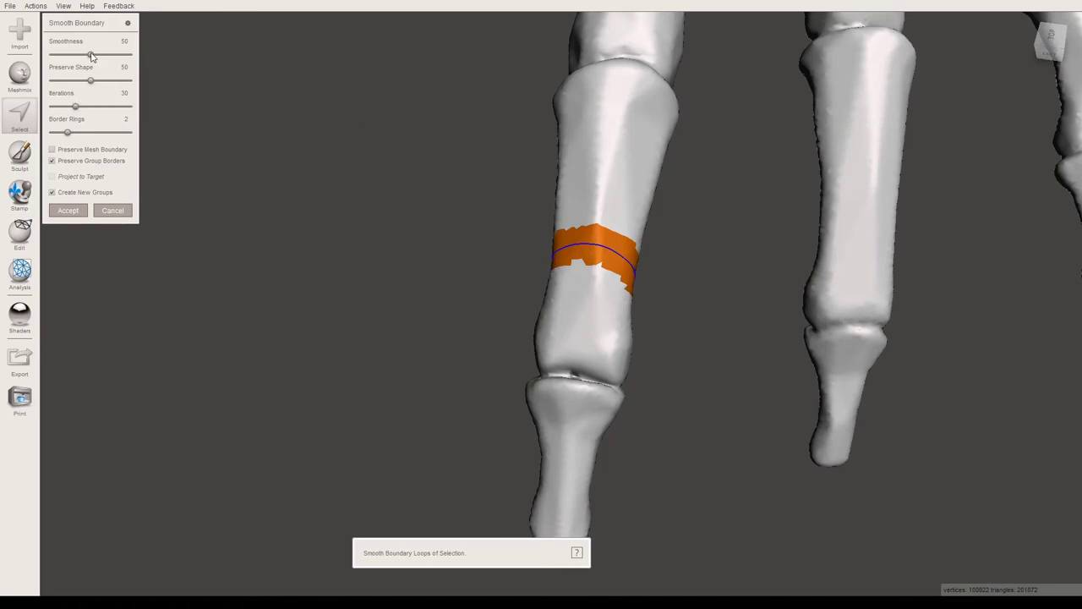
drag(92, 56, 125, 117)
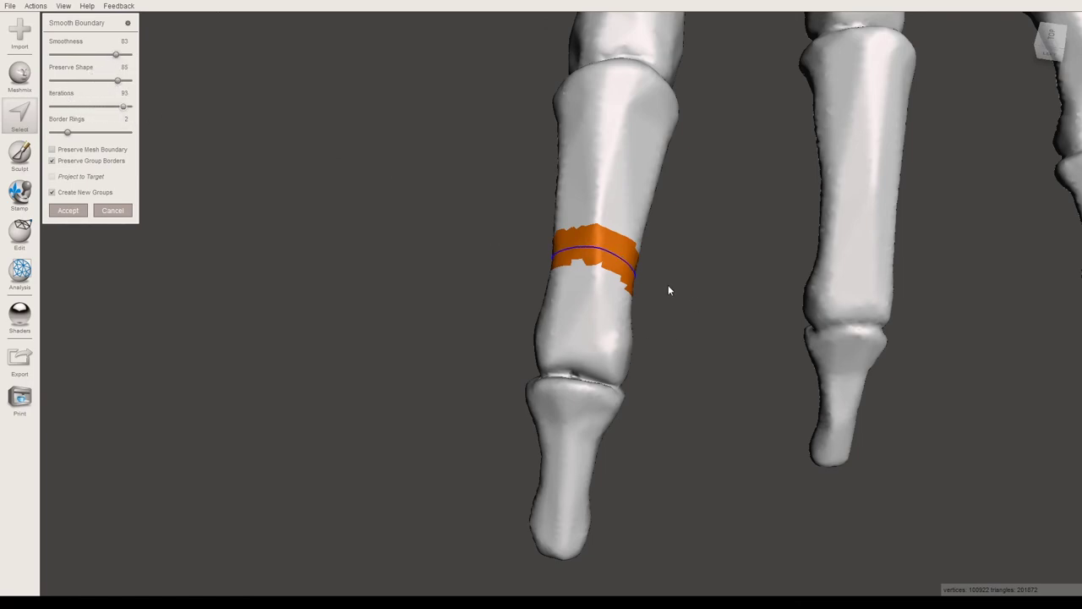
click(68, 209)
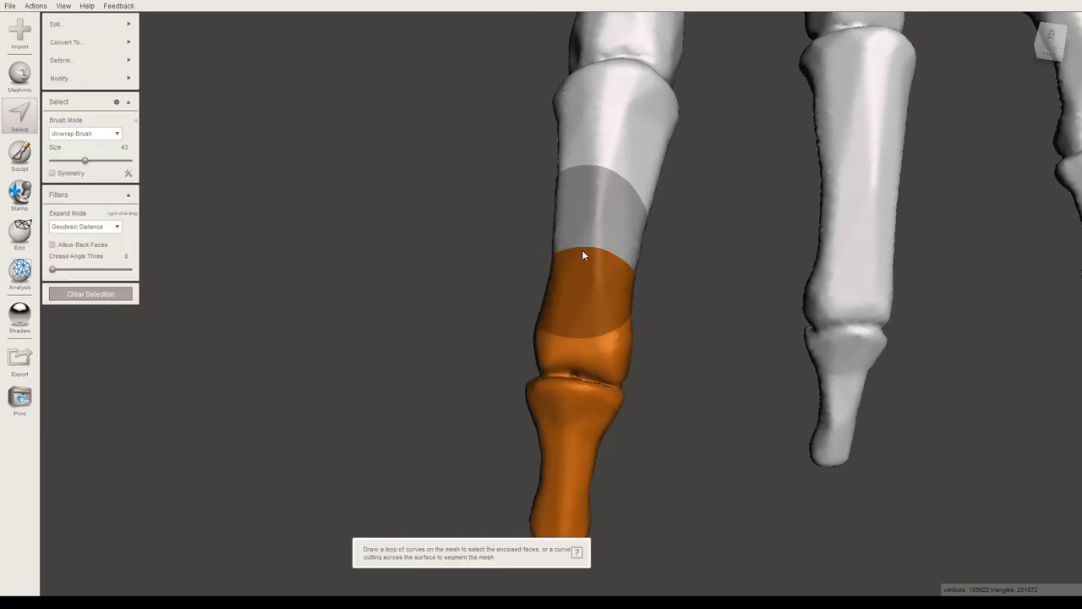
- Erase the selected finger section with Erase & Fill, capping the proximal phalanx with Smooth MVC
right_drag(648, 301, 533, 244)
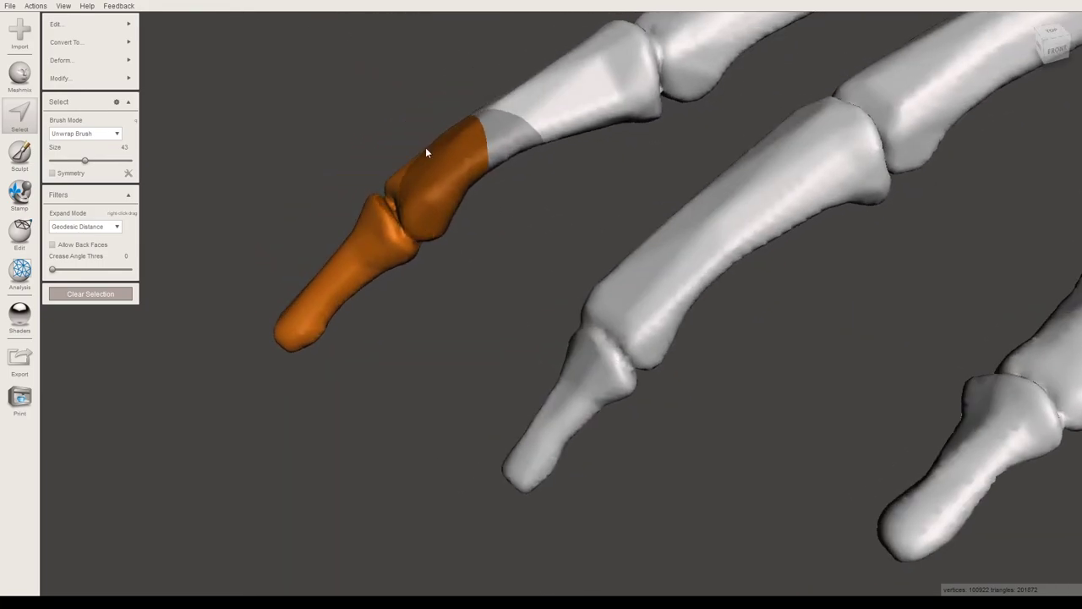
click(76, 23)
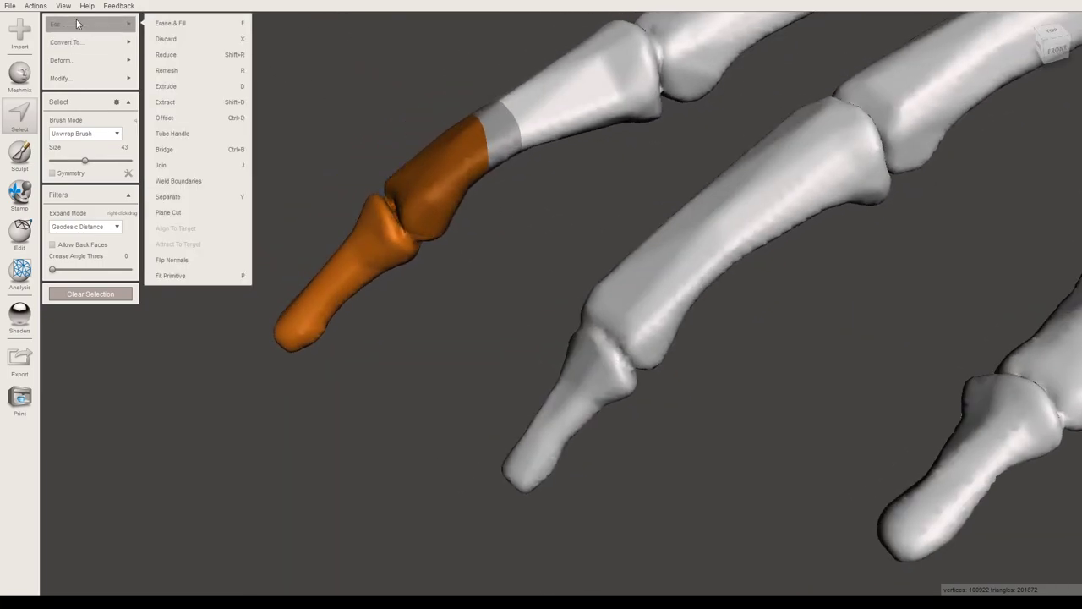
click(171, 23)
mouse_move(309, 90)
right_down()
mouse_move(467, 155)
mouse_move(543, 149)
mouse_move(559, 96)
right_up()
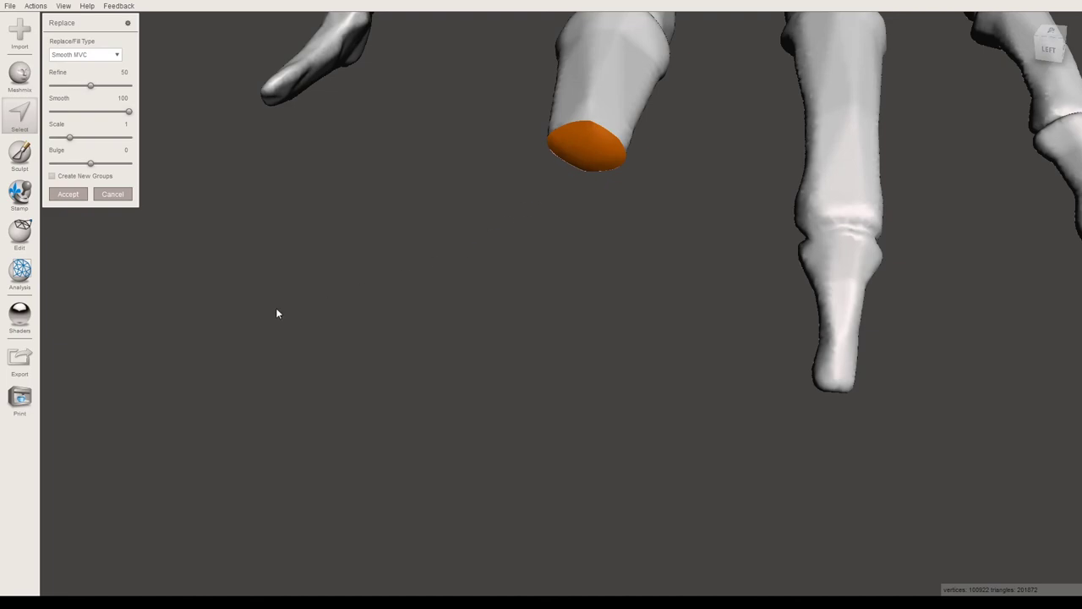
- Accept the smooth fill on the middle-finger stump, deselect all faces, and view the hand from above
click(63, 196)
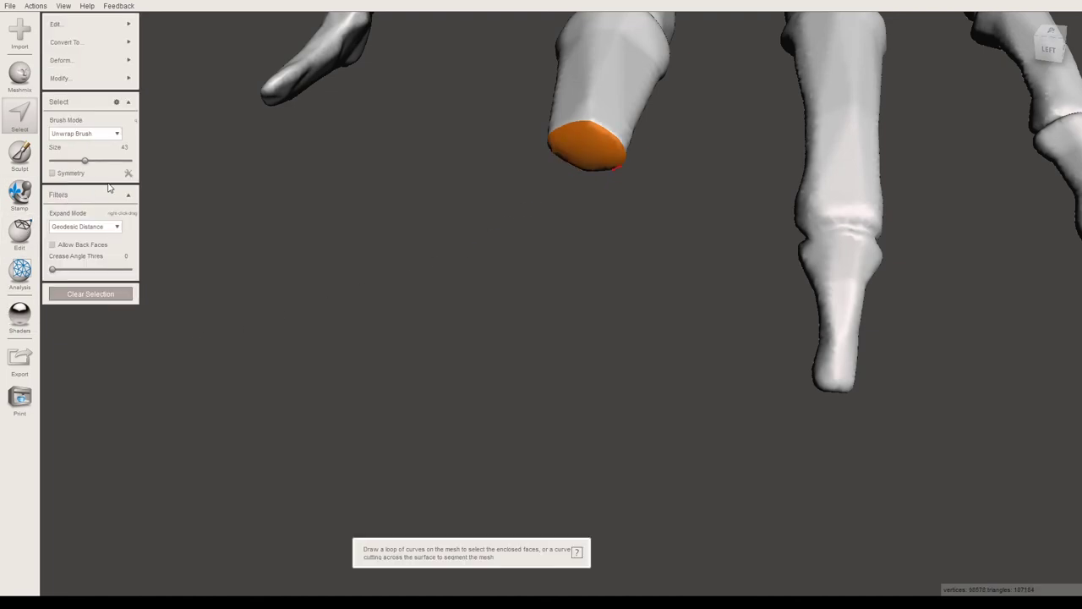
right_drag(392, 104, 290, 185)
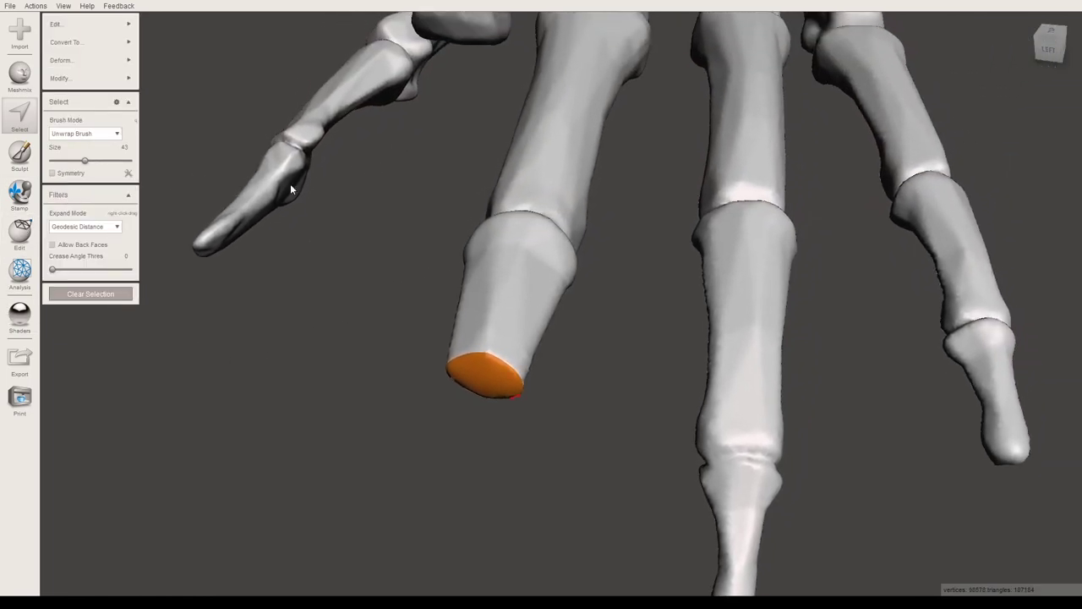
click(90, 293)
right_drag(411, 358, 416, 297)
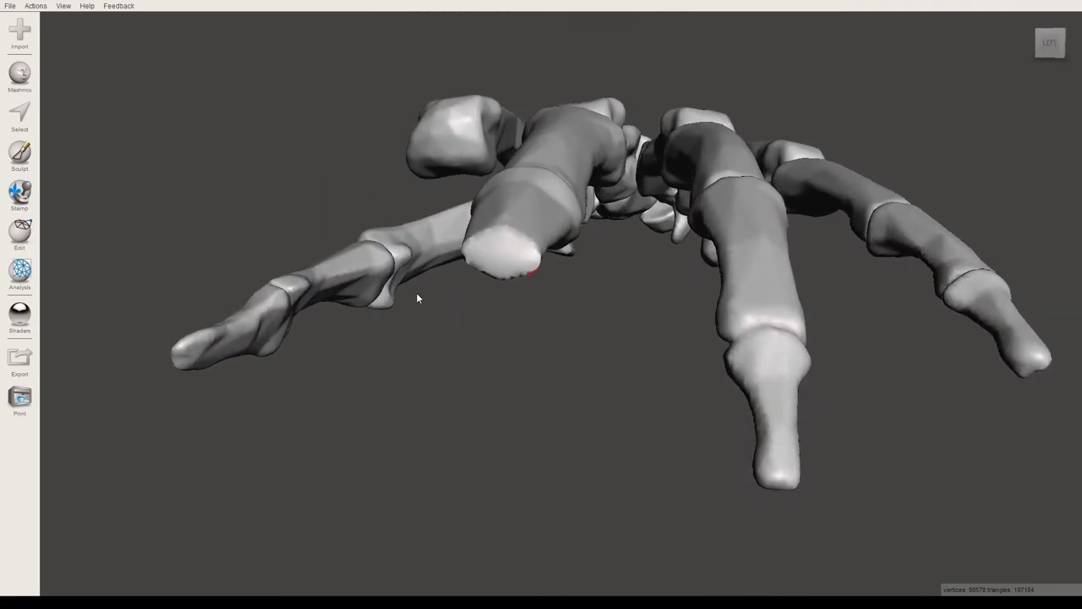
right_drag(406, 121, 595, 240)
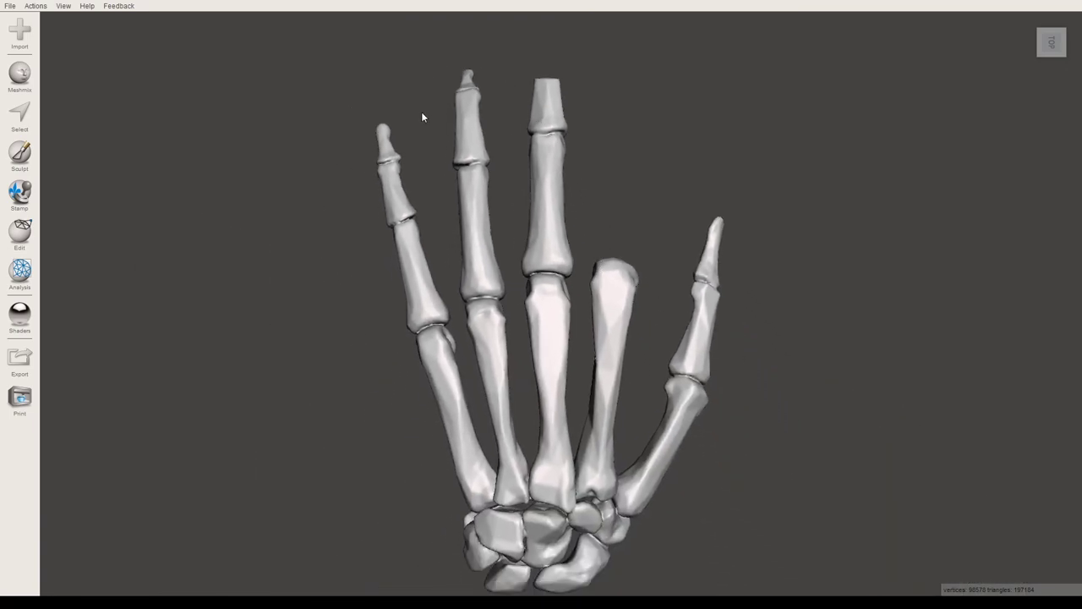